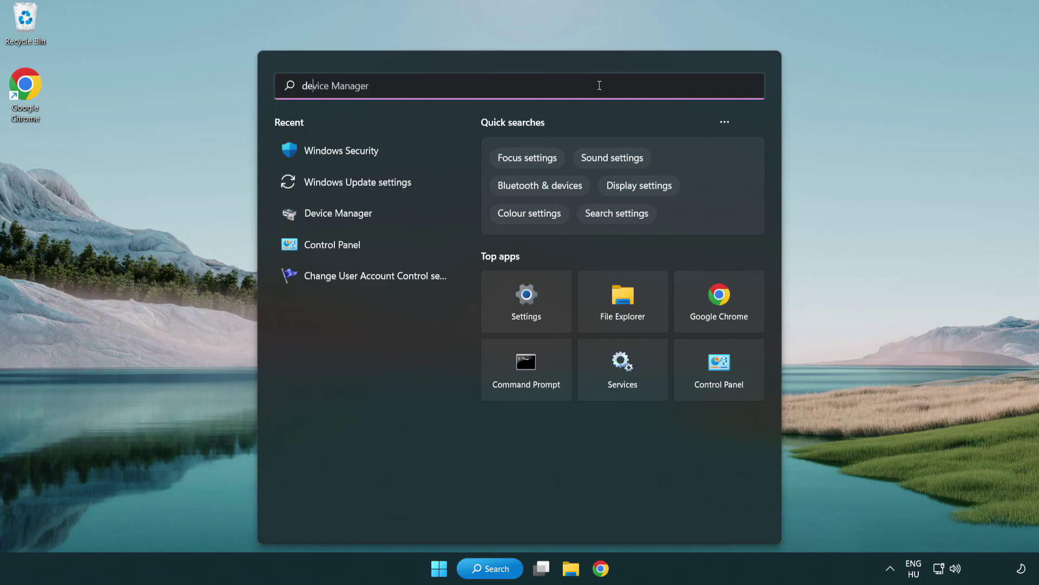
Search Windows for Device Manager, open it, and select VMware SVGA 3D under Display adapters
text(nager)
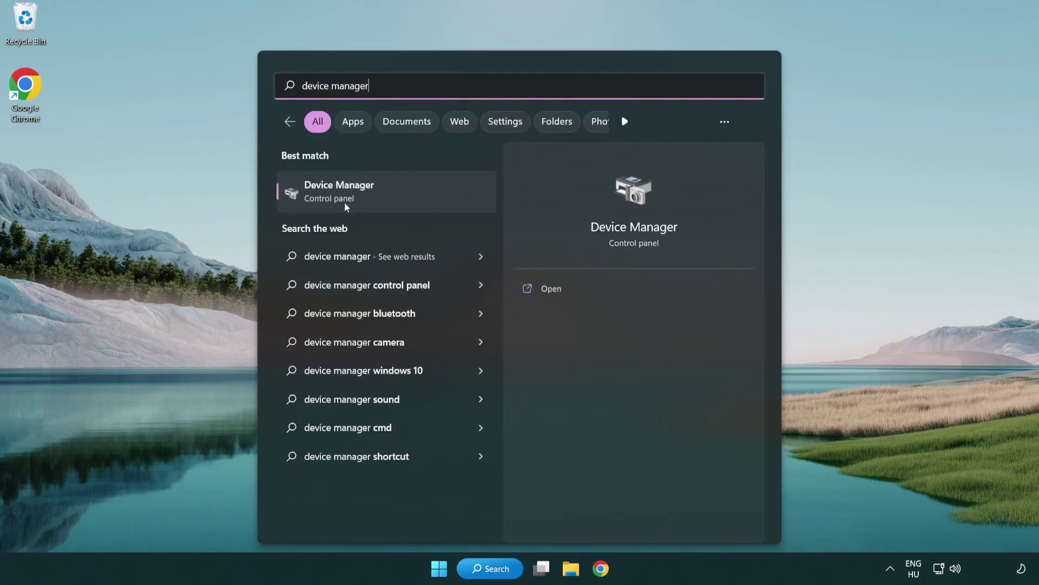
click(417, 200)
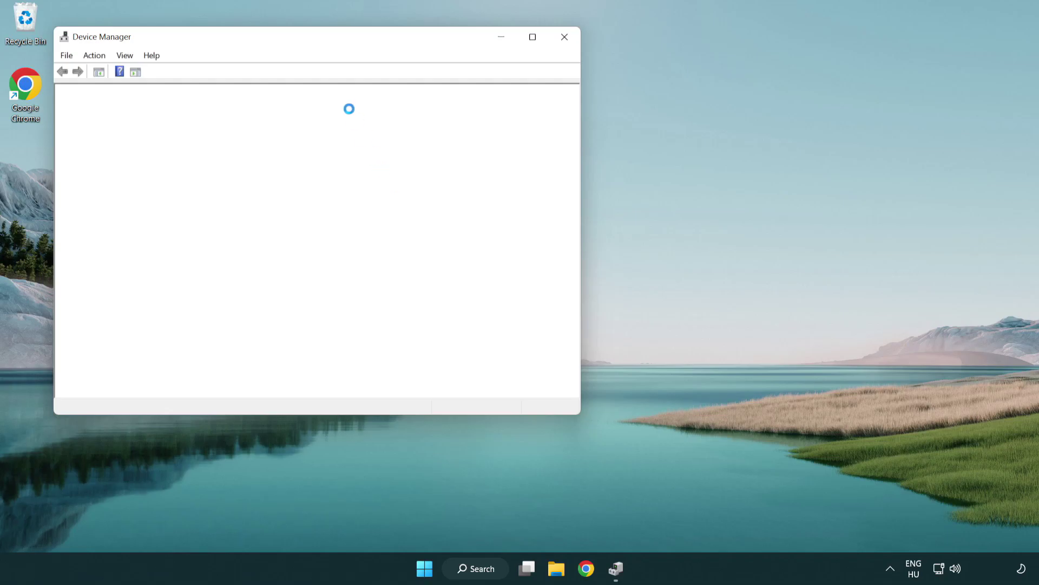
drag(287, 44, 458, 104)
click(295, 216)
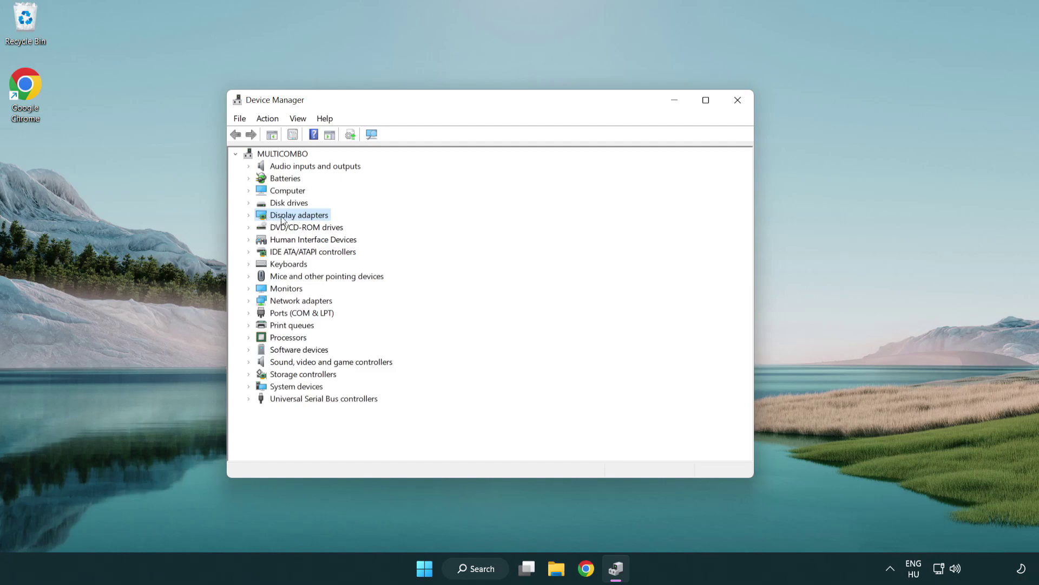
click(248, 215)
click(309, 231)
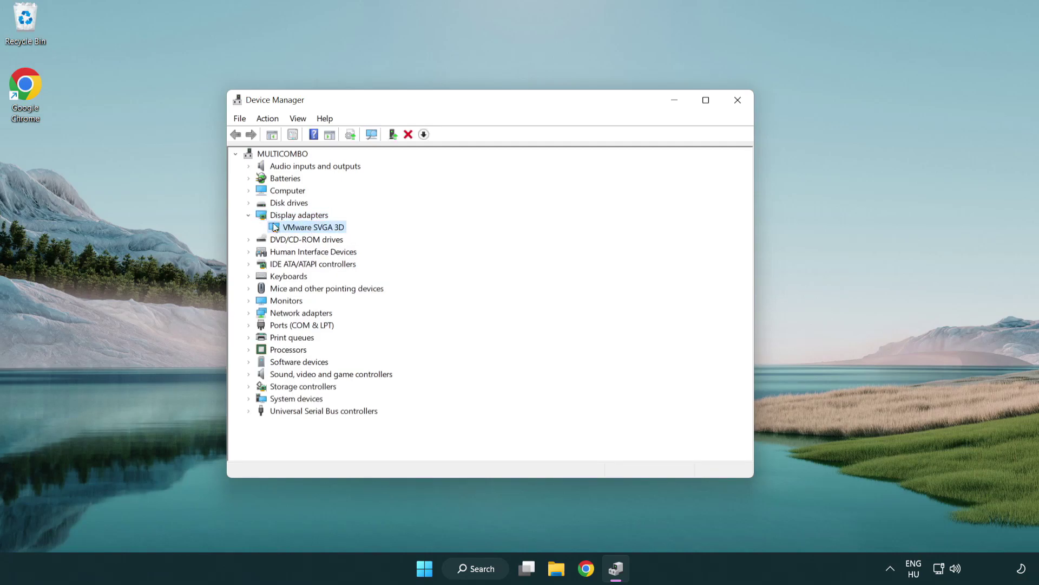
Update the VMware SVGA 3D driver with the automatic driver search, and close the wizard and Device Manager
right_click(310, 232)
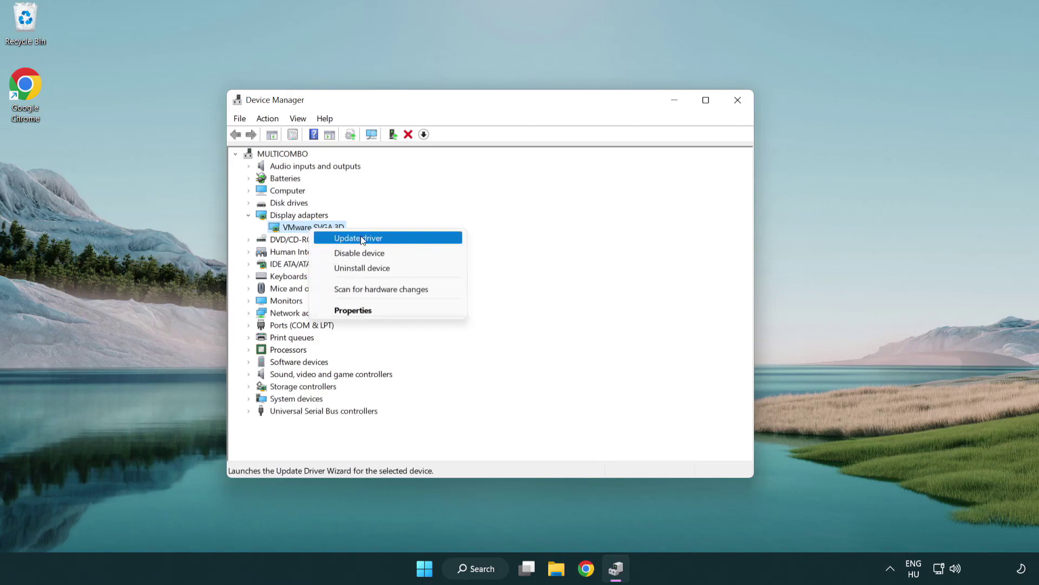
click(409, 239)
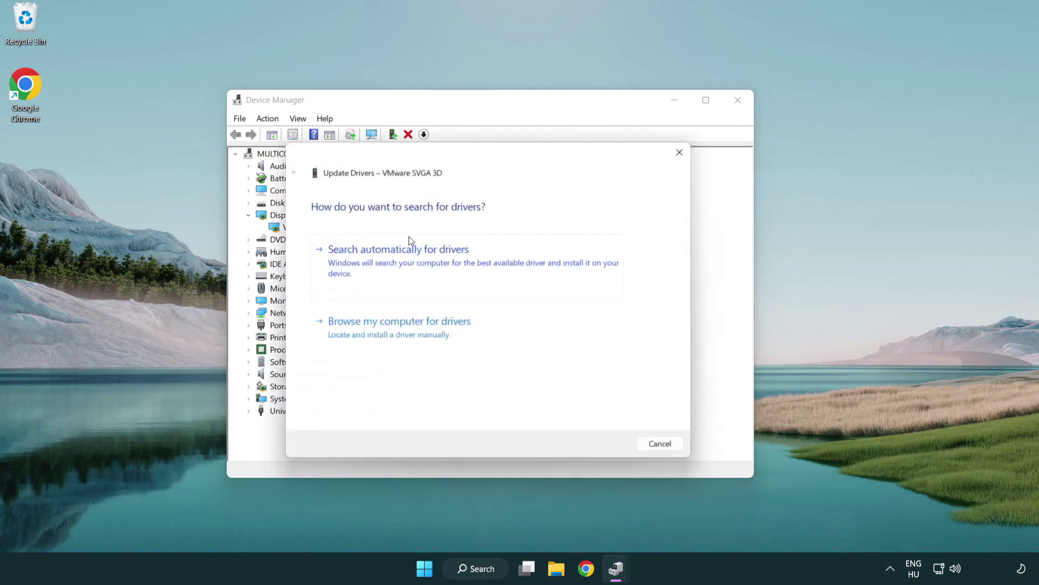
drag(433, 158, 455, 151)
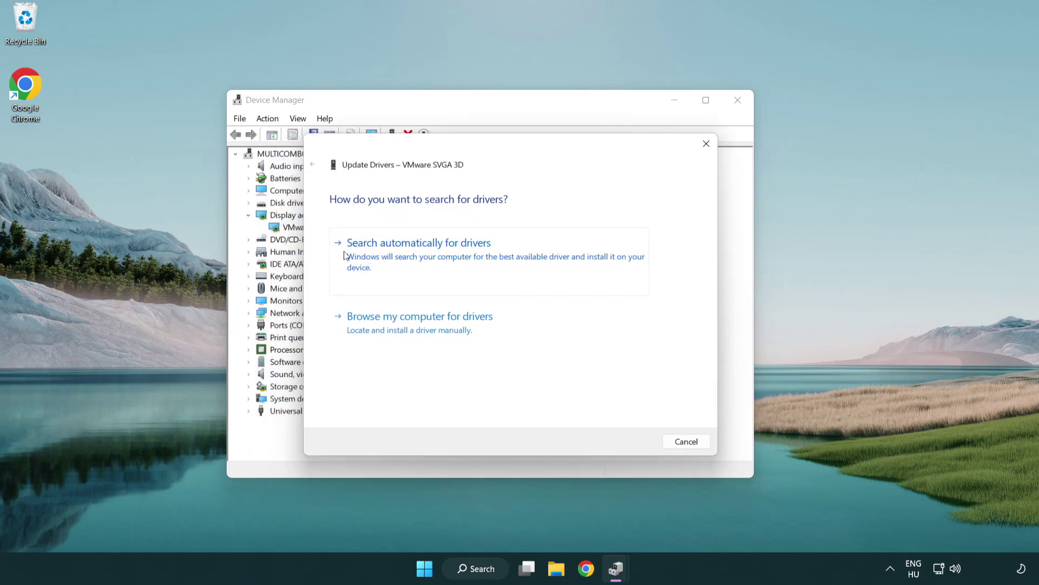
click(457, 253)
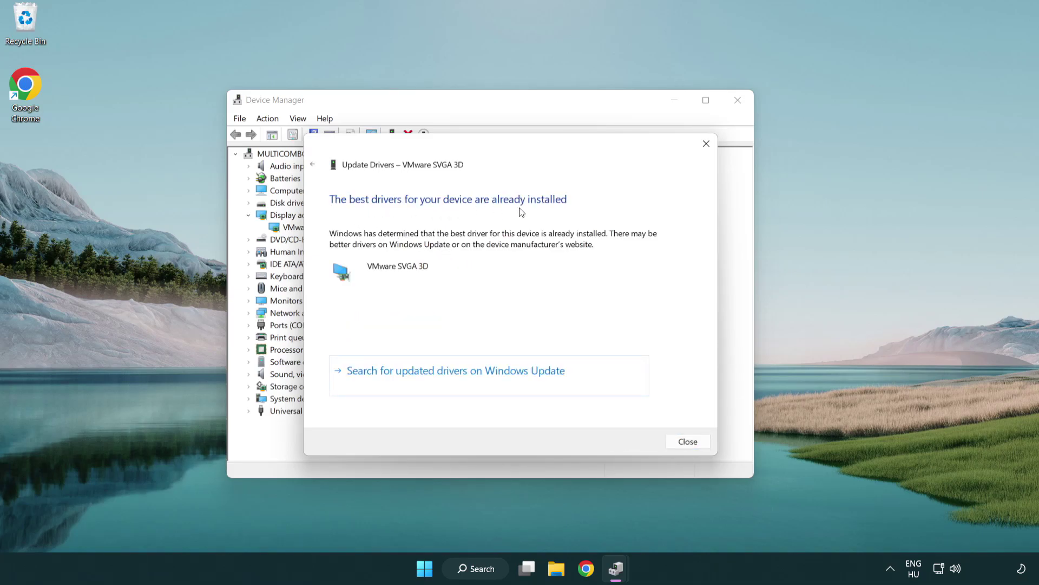
click(688, 442)
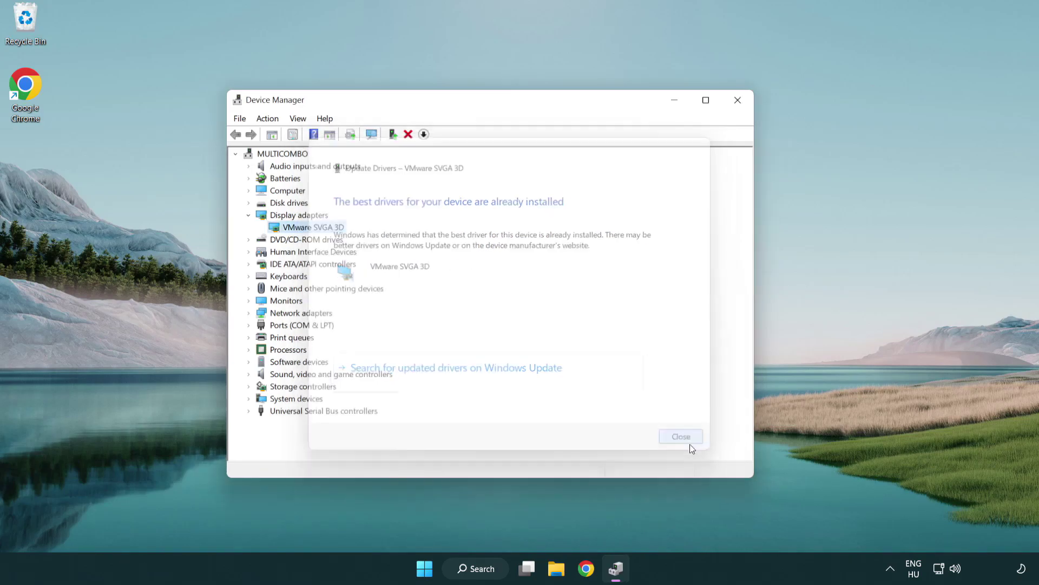
click(738, 100)
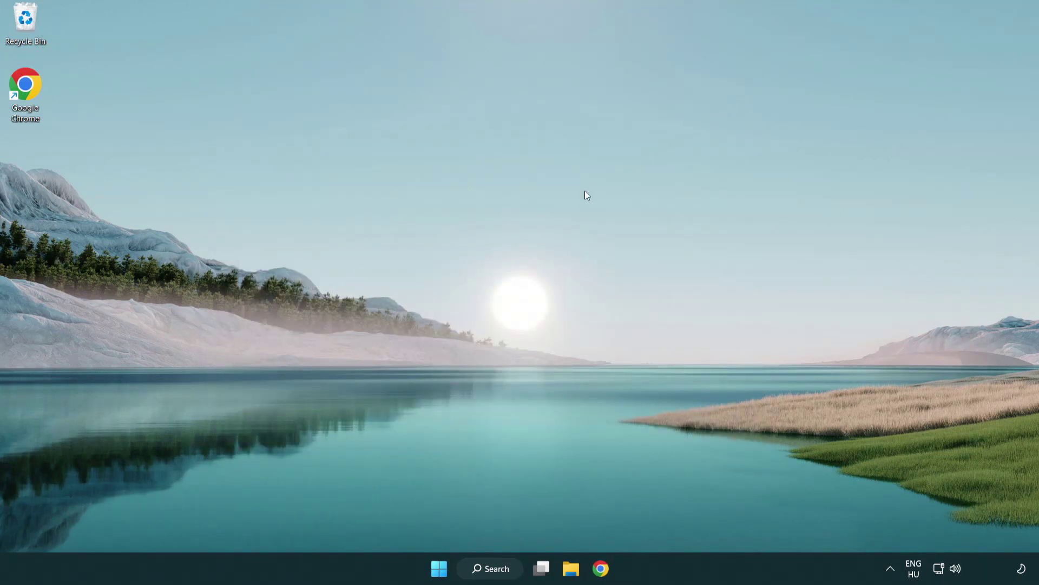
Search for "update", open the Windows Update settings, check for updates, and close Settings
click(501, 568)
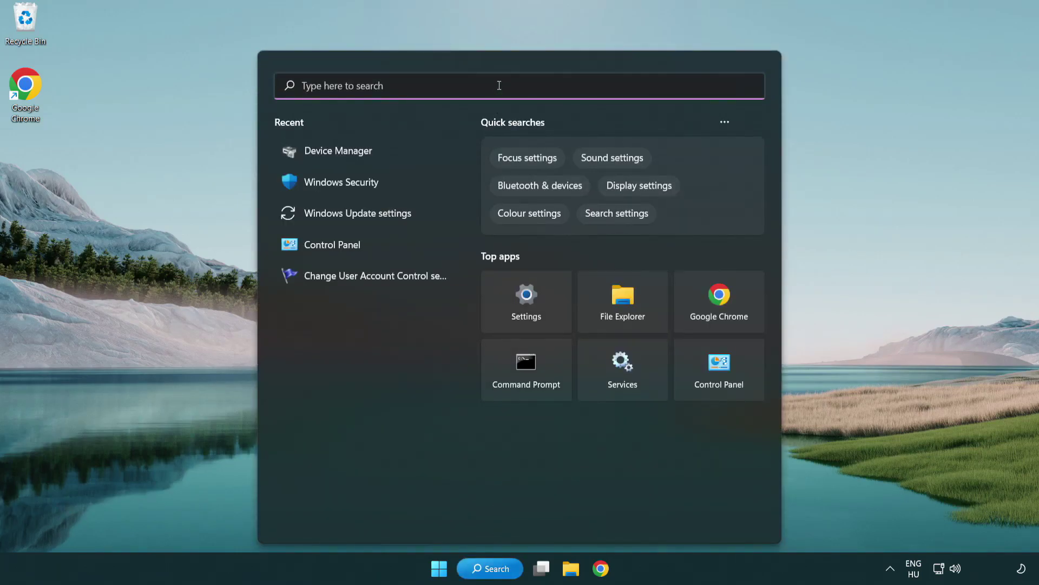
text(update)
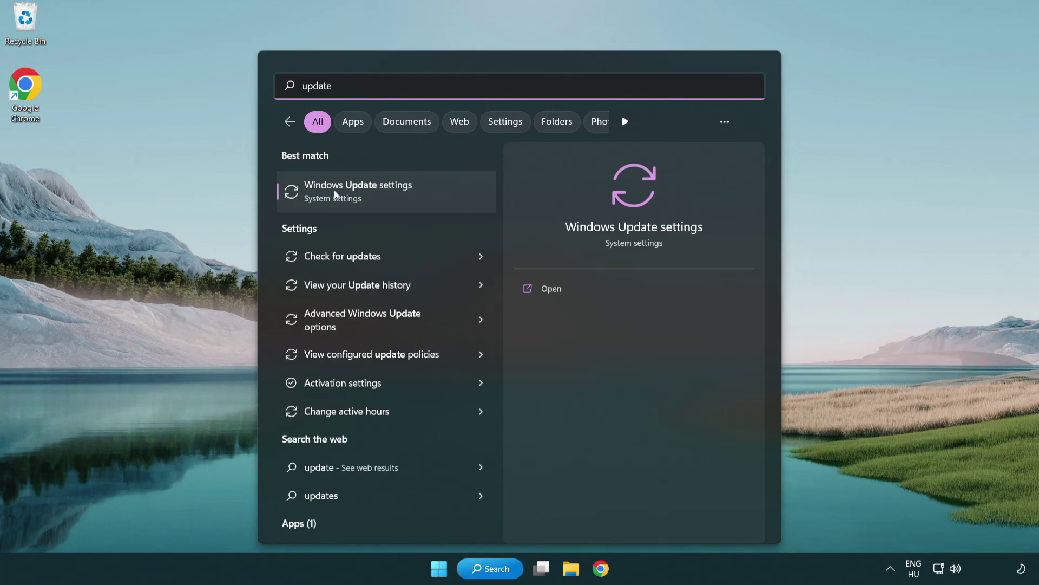
click(405, 198)
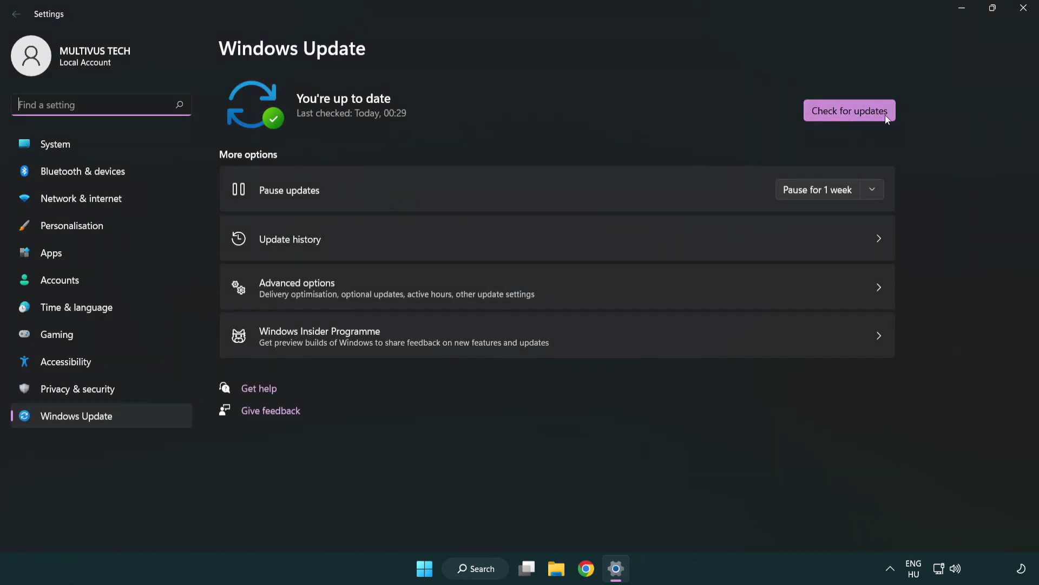
click(869, 114)
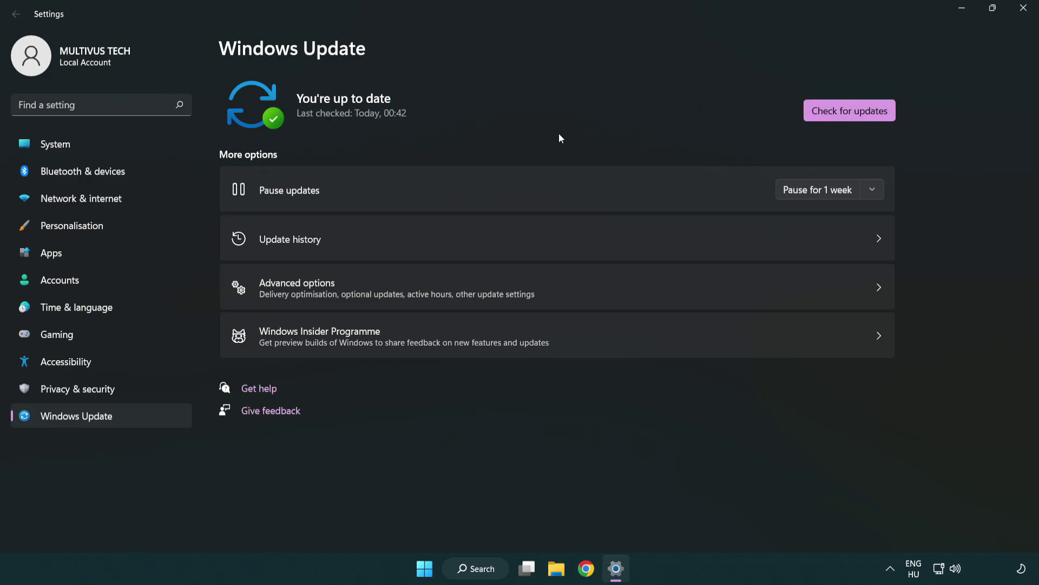
click(1020, 9)
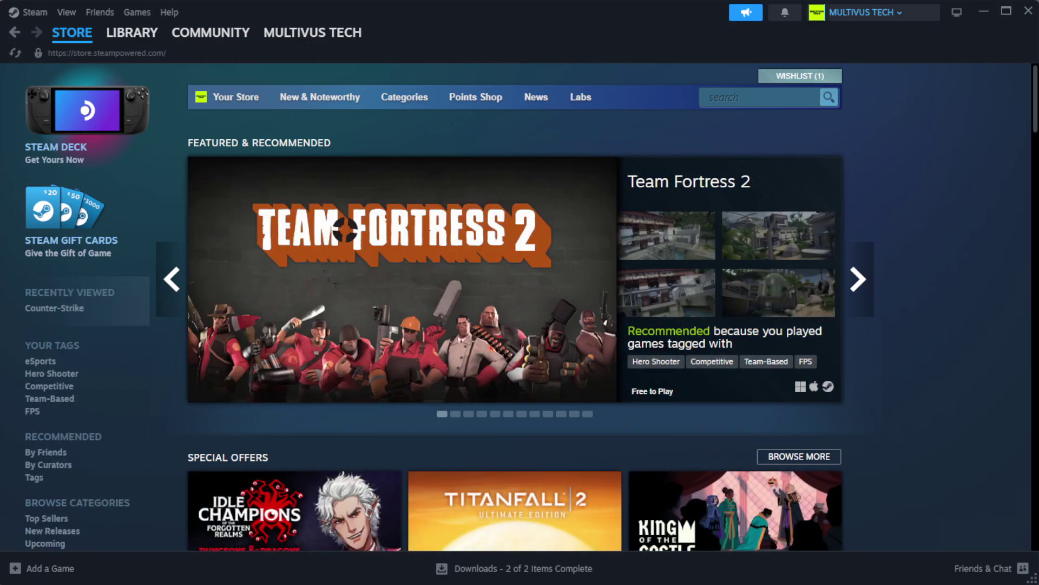
In the Steam library, verify the integrity of the installed files of the favorite game YOUR NOT WORKING GAME
mouse_move(132, 39)
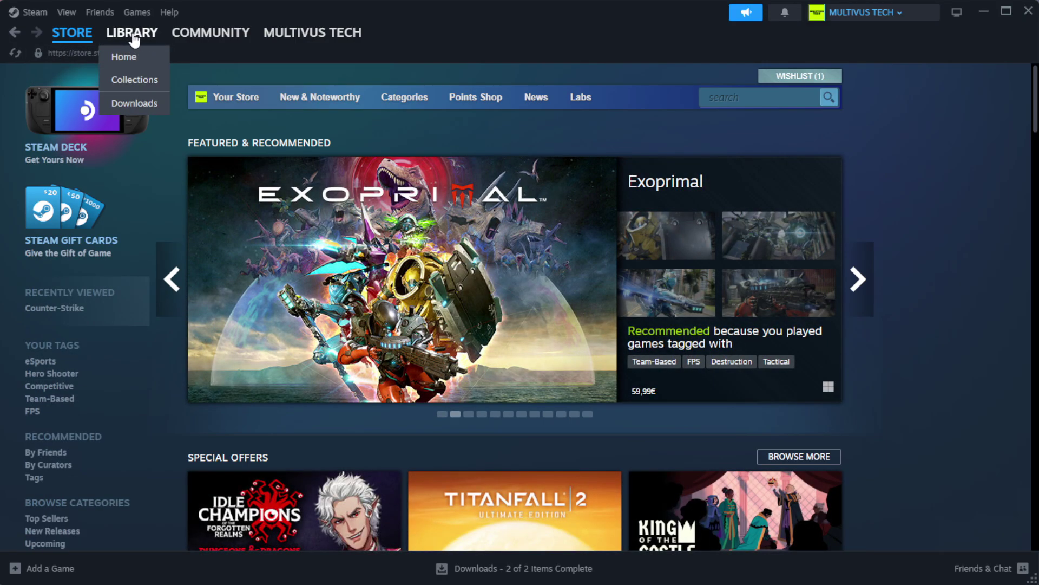
click(151, 56)
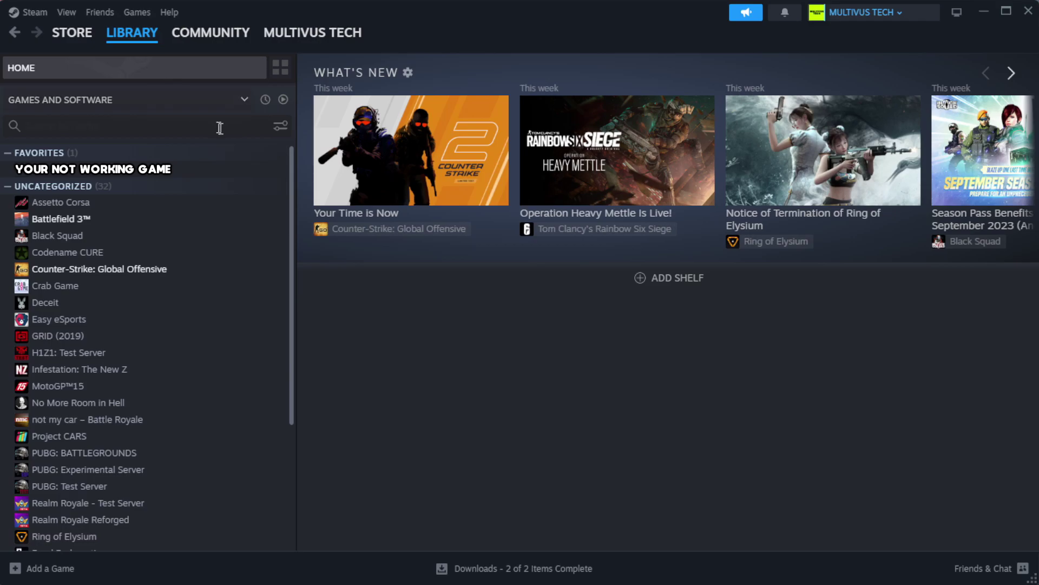
right_click(255, 171)
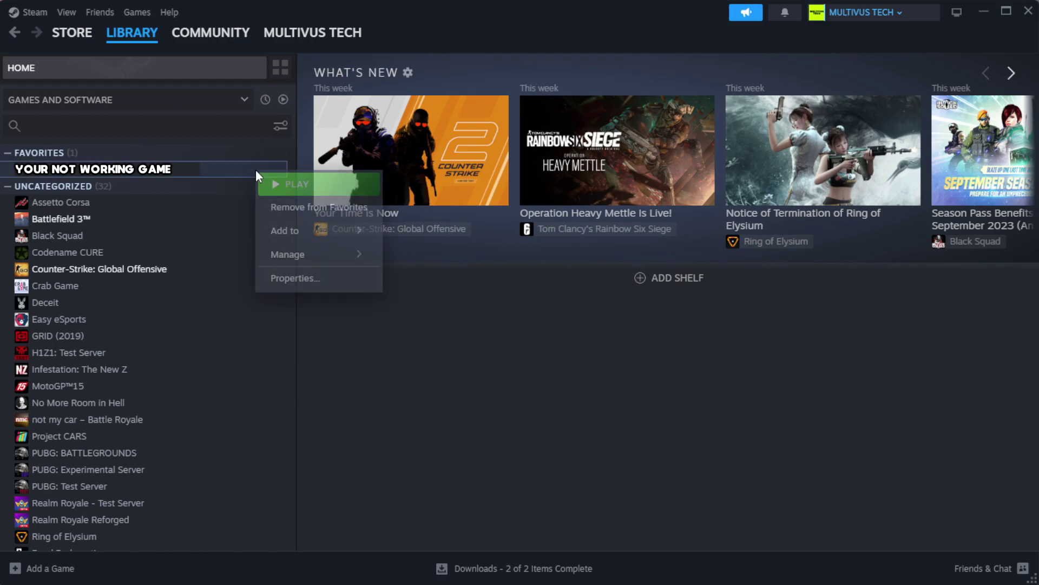
click(331, 285)
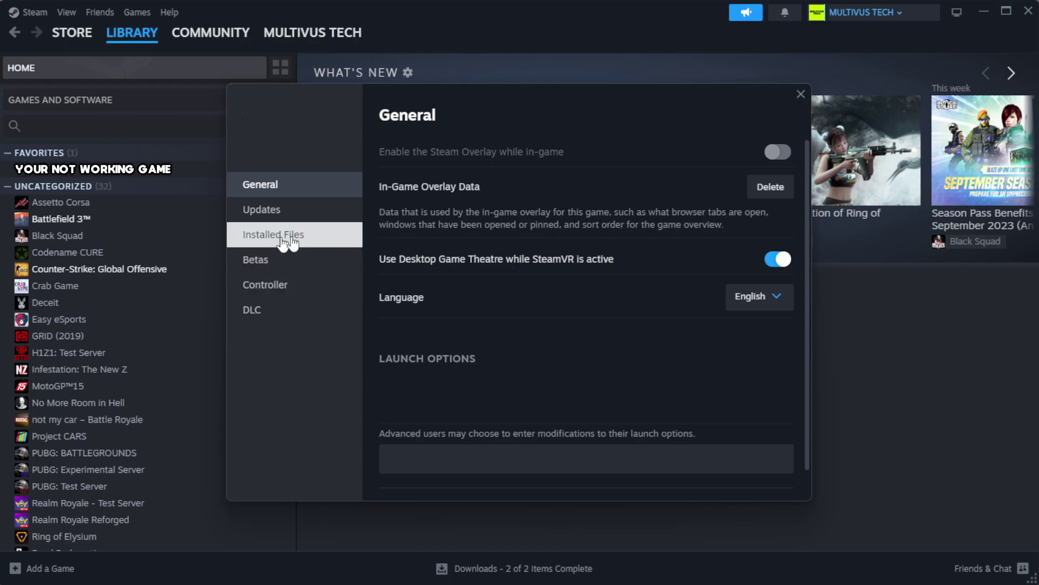
click(342, 246)
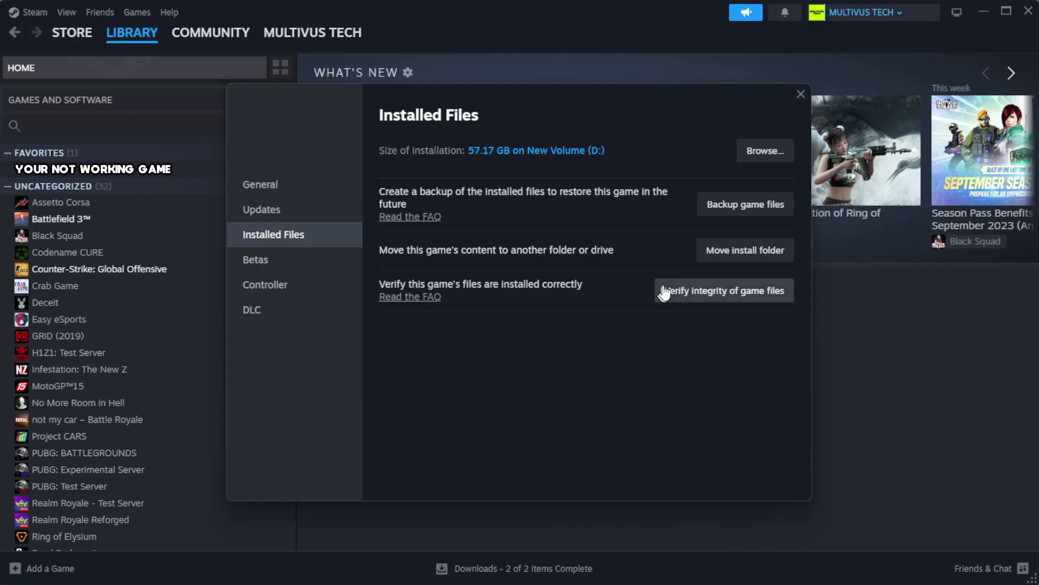
click(731, 302)
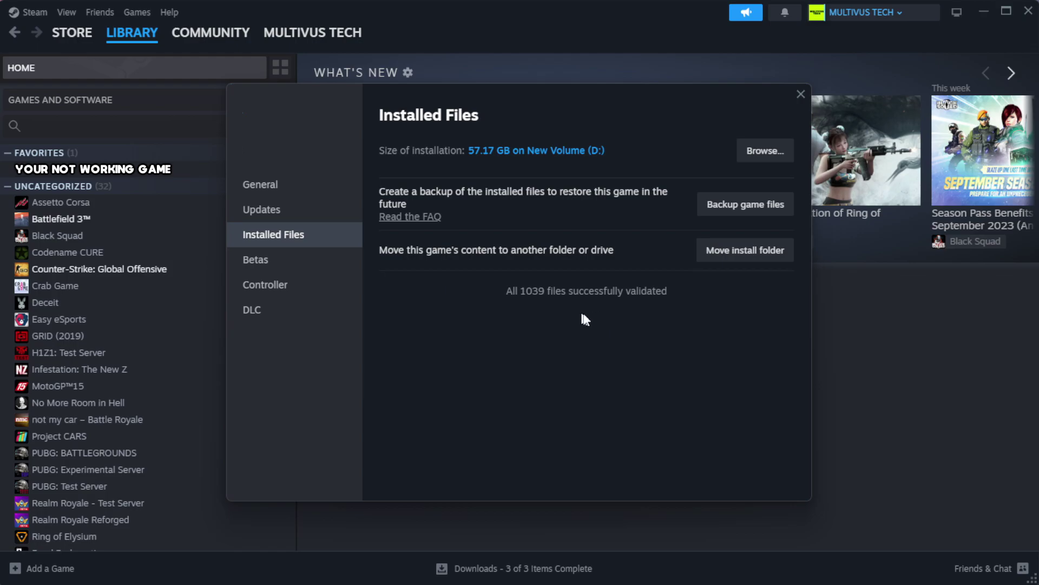
Browse to the game's installation folder and open the properties of the YOUR NOT WORKING GAME shortcut
click(765, 151)
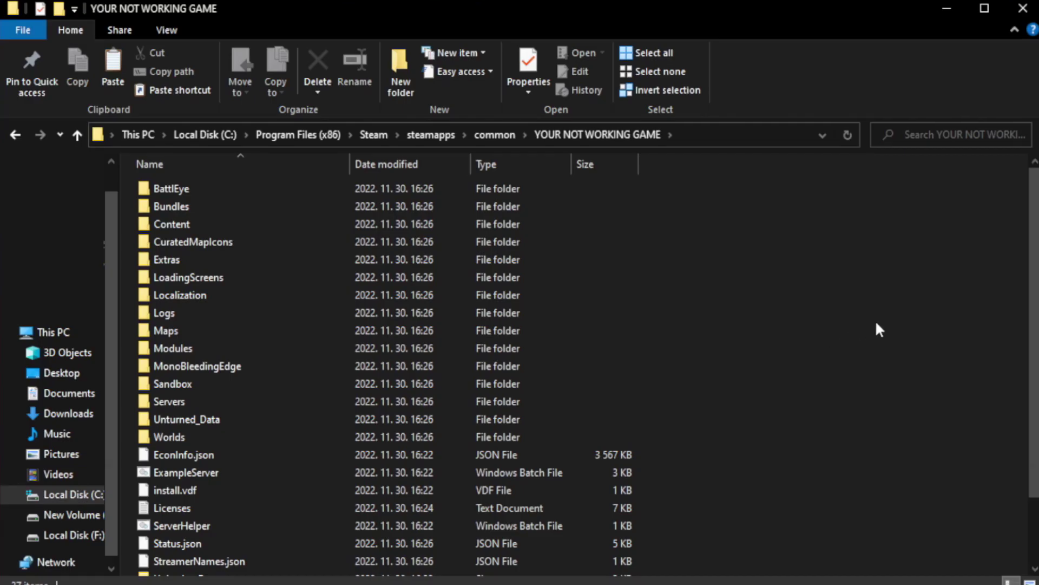
drag(1033, 297, 1036, 360)
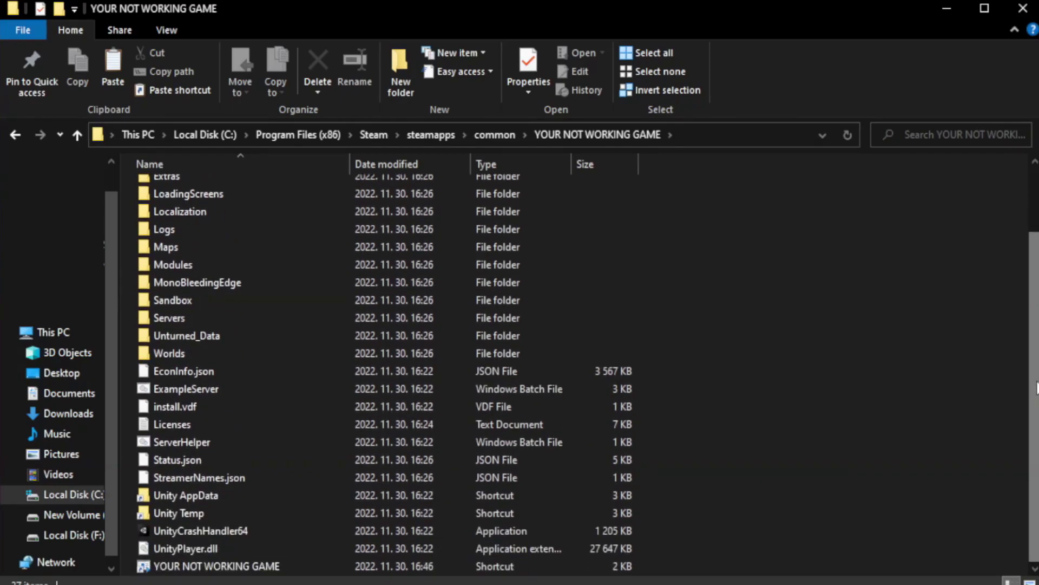
click(415, 567)
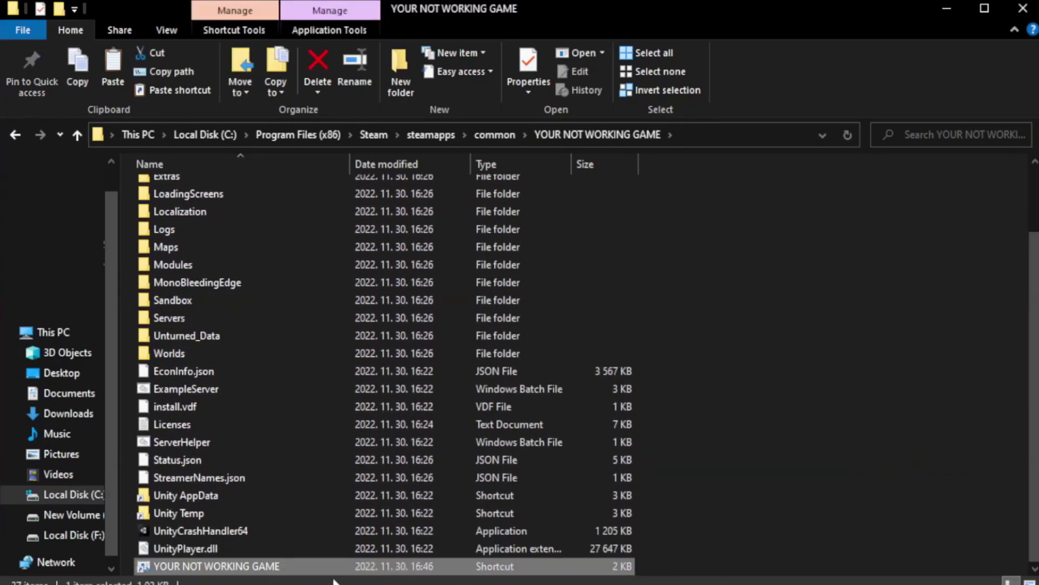
right_click(347, 567)
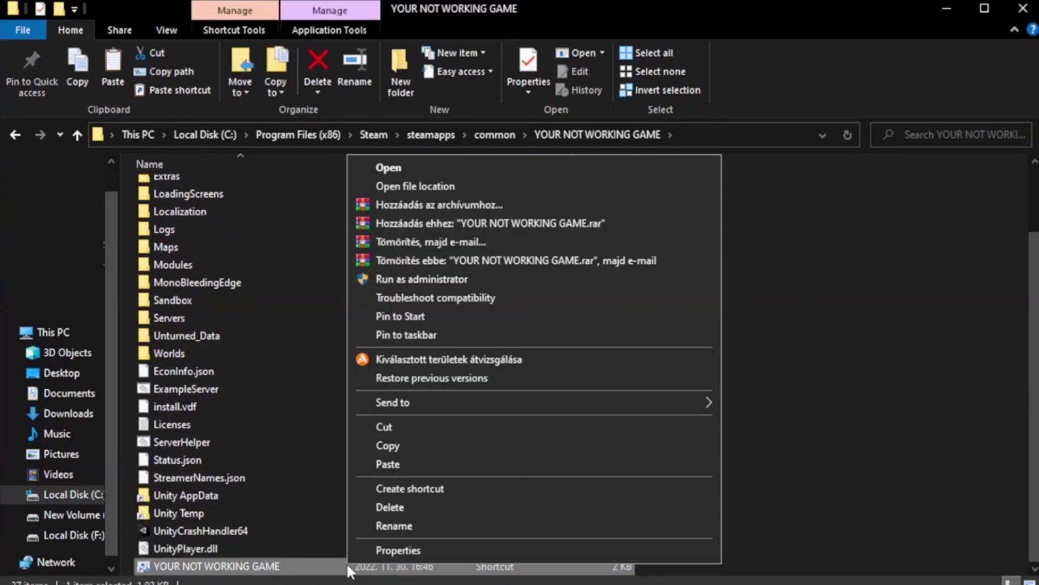
click(531, 550)
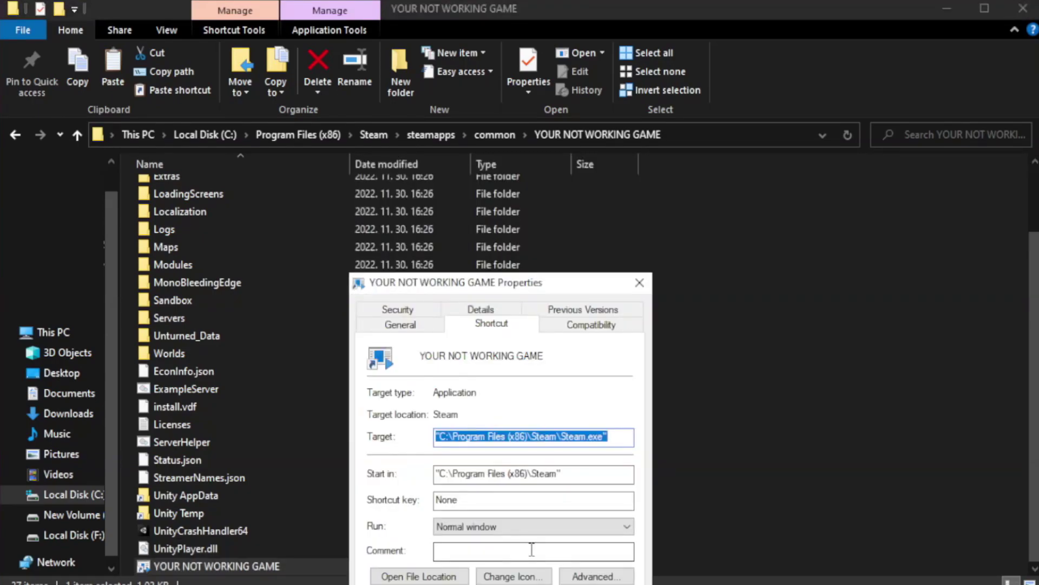
drag(521, 289, 522, 108)
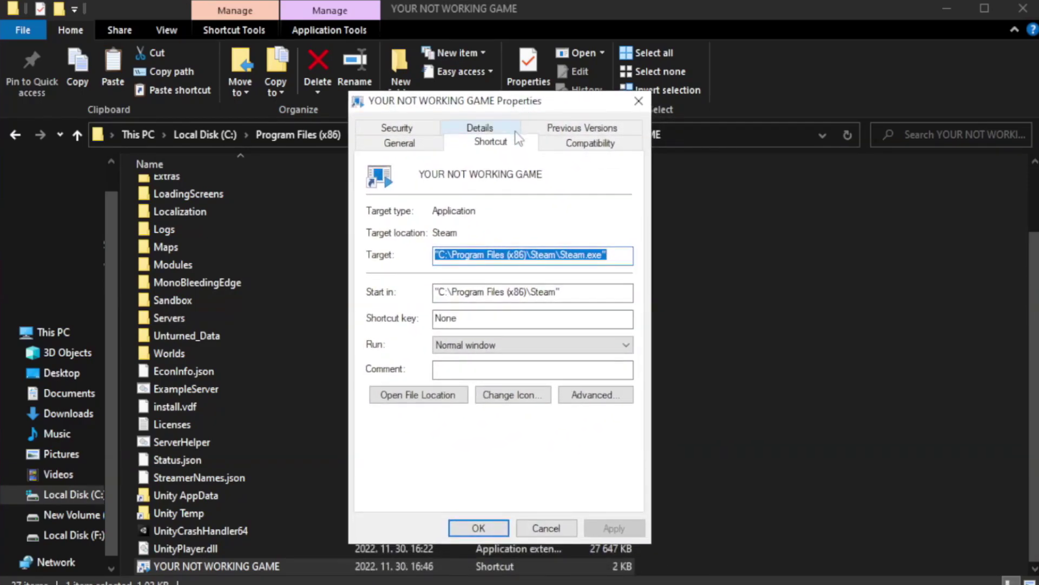
Enable compatibility mode for the game shortcut and set it to Windows 8
click(586, 145)
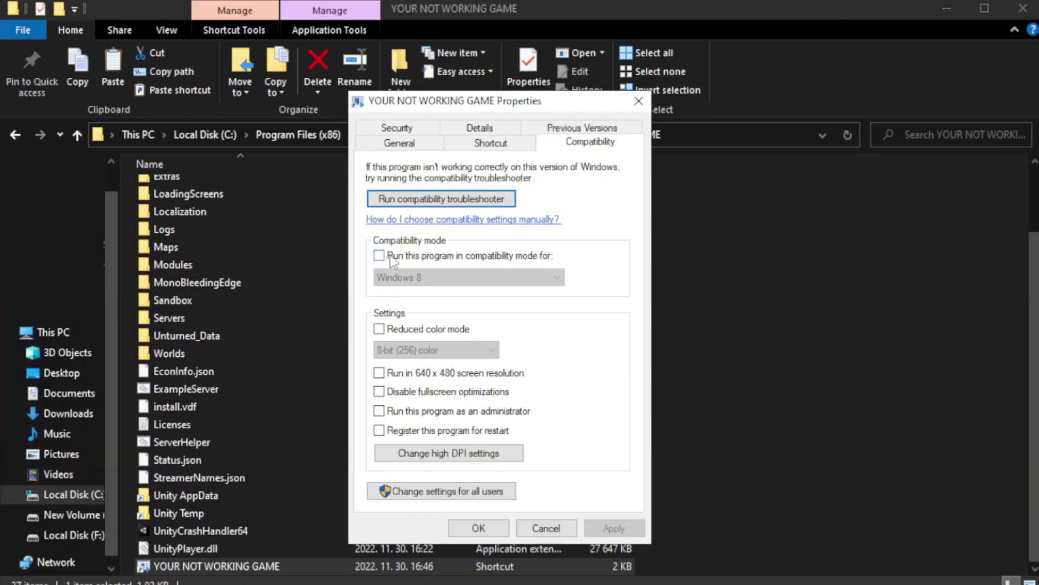
click(413, 257)
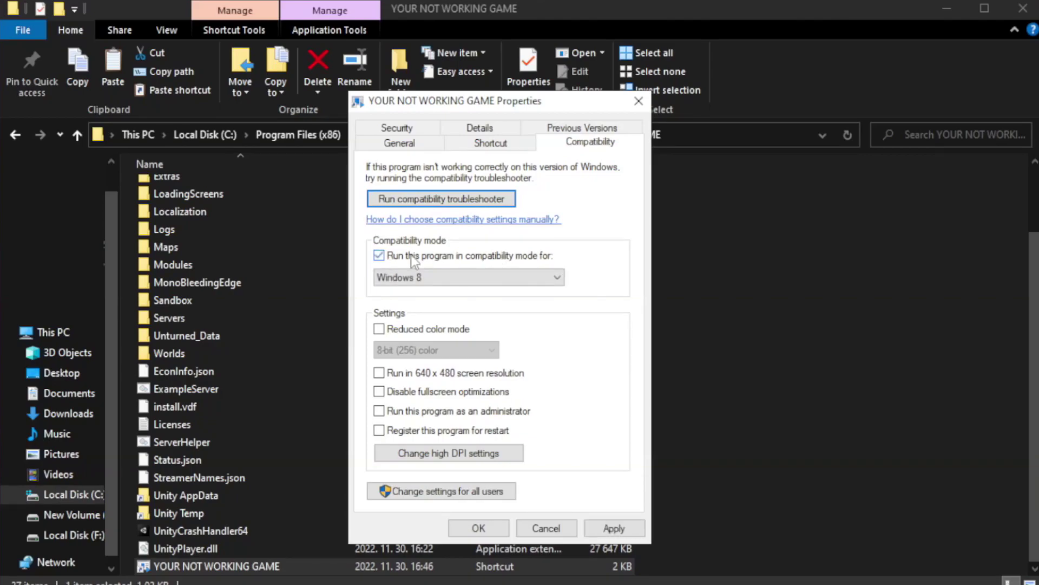
click(469, 277)
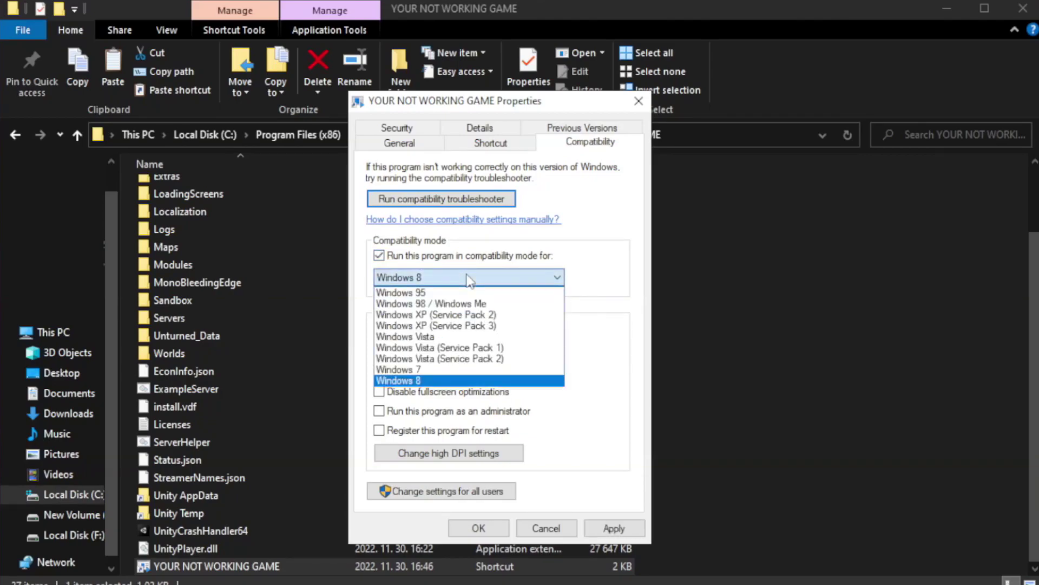
click(442, 381)
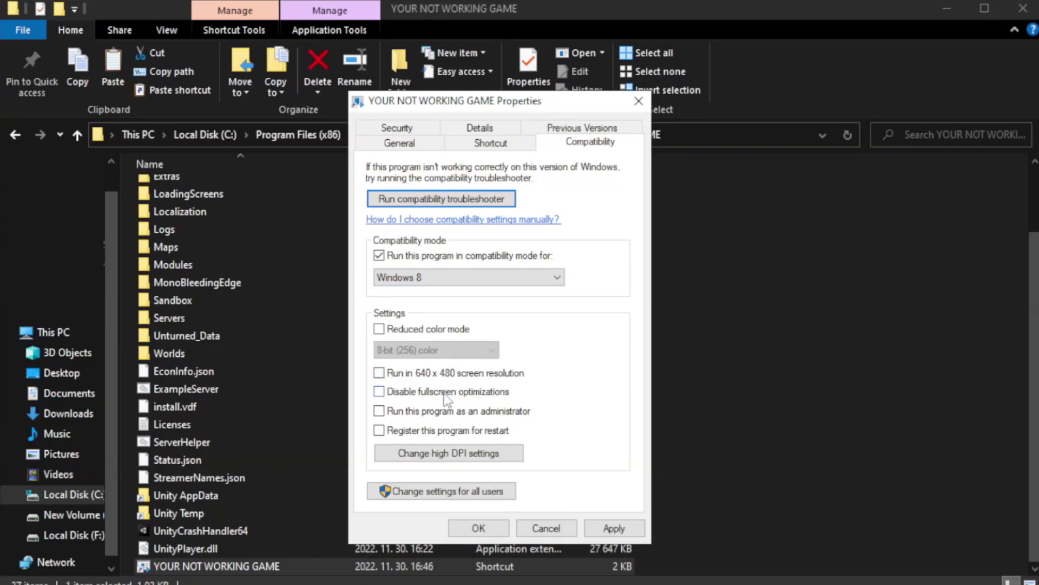
Disable fullscreen optimizations and enable running the game as an administrator, apply the settings, and close the properties and game folder
click(405, 397)
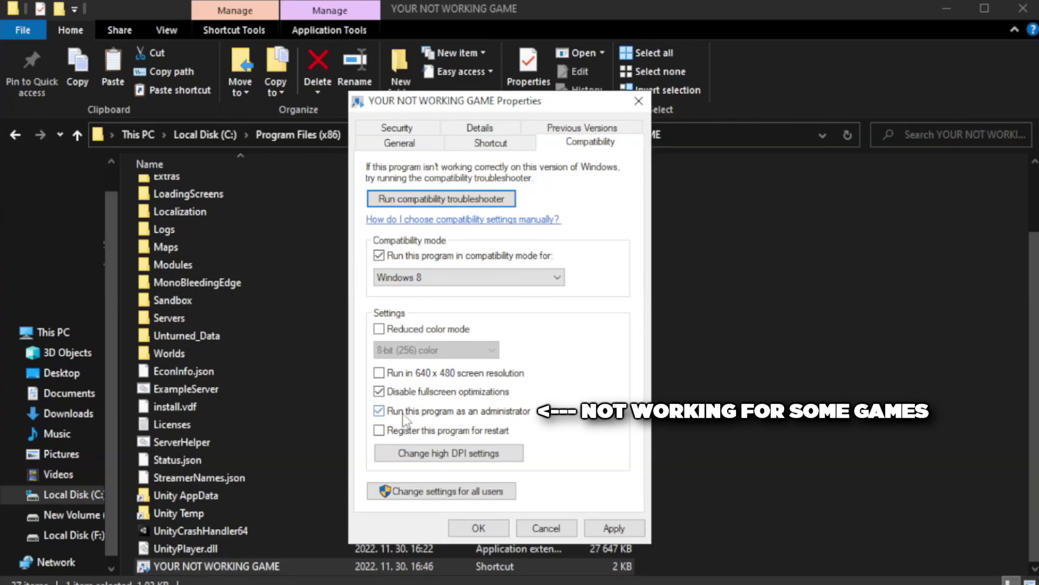
click(615, 526)
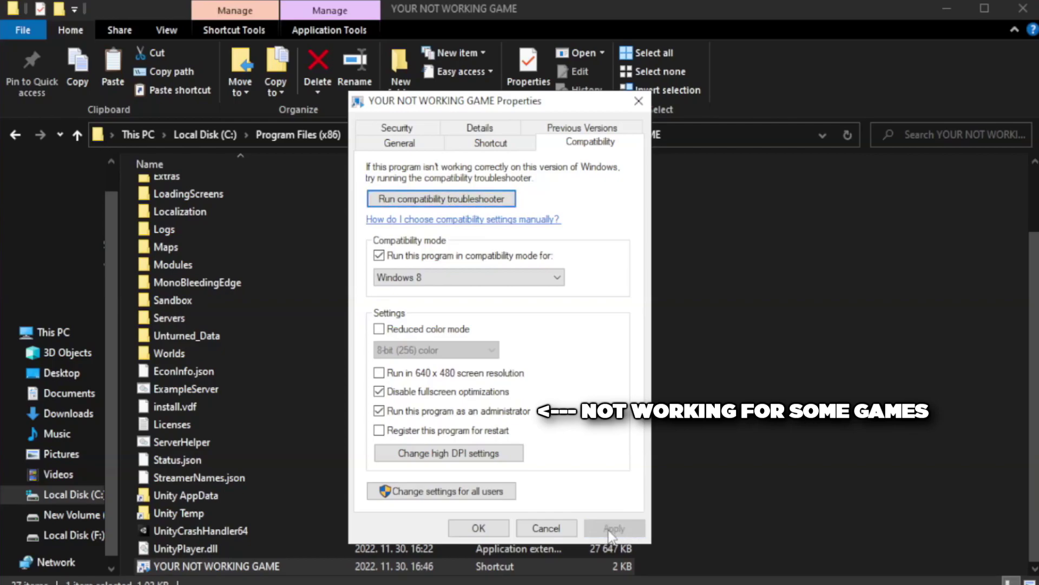
click(476, 529)
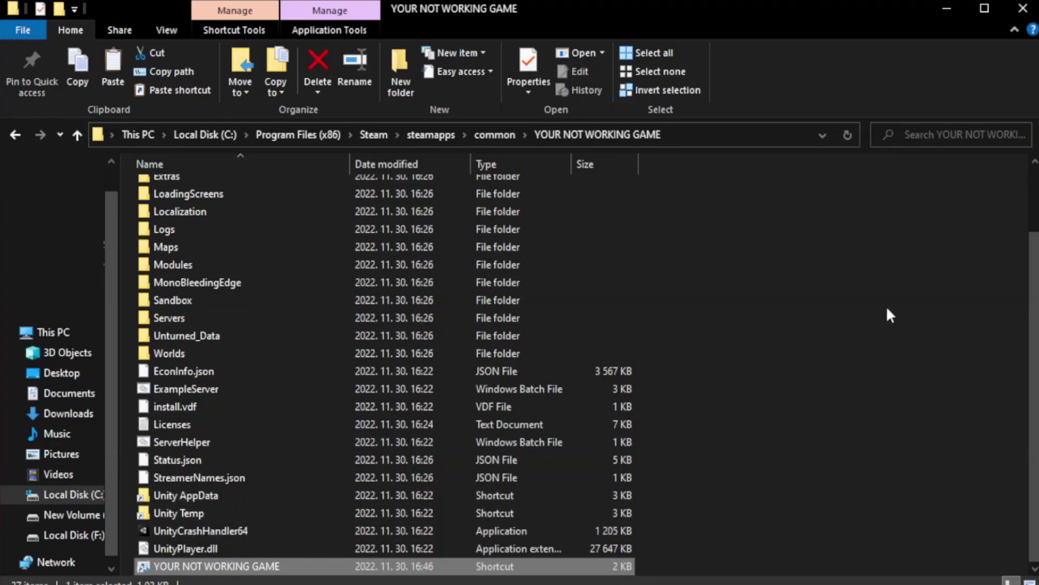
click(1022, 10)
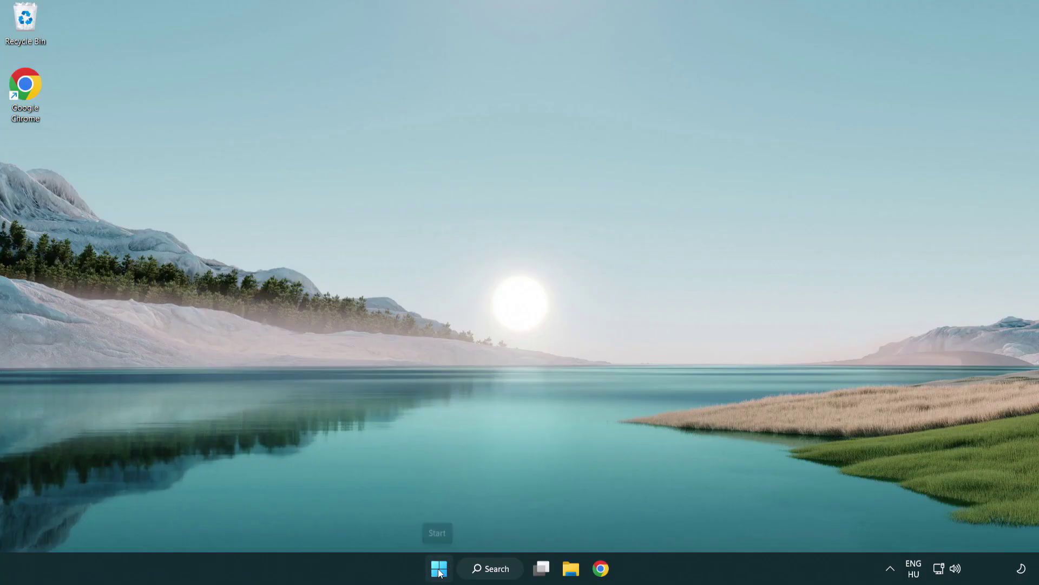
In Task Manager, disable the Terminal and Phone Link apps from running at startup
right_click(439, 569)
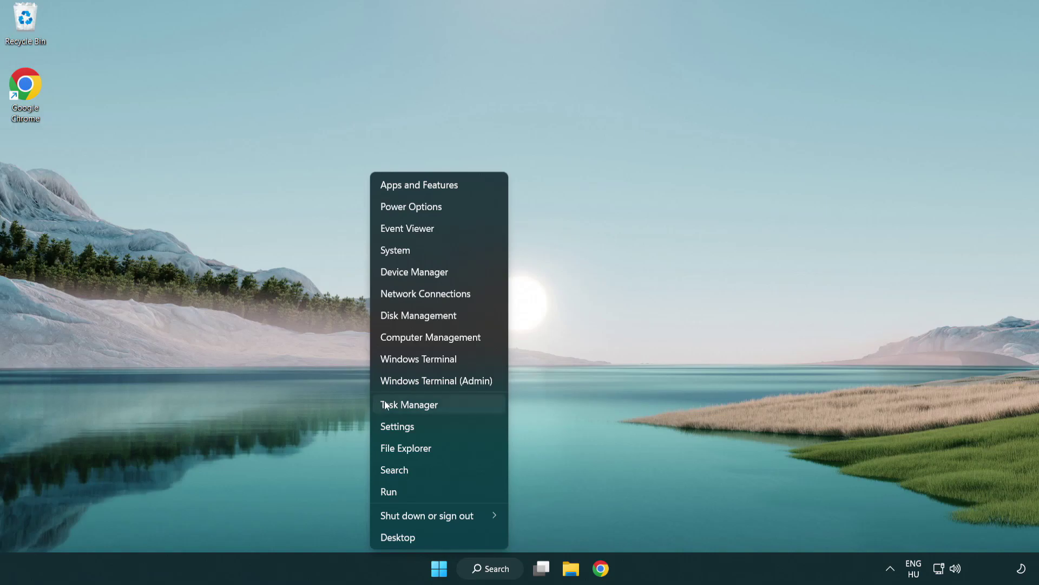
click(459, 410)
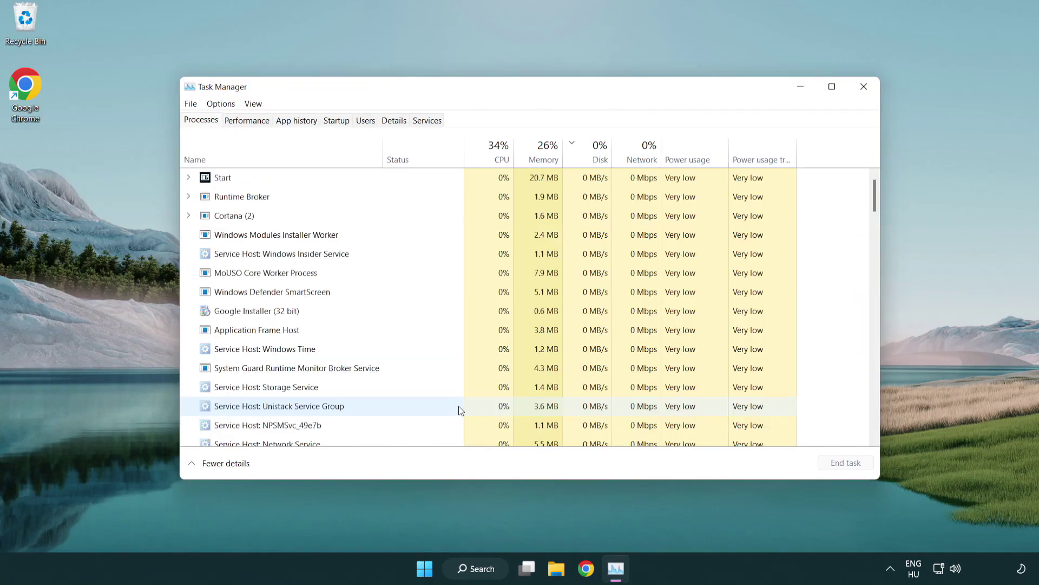
click(337, 121)
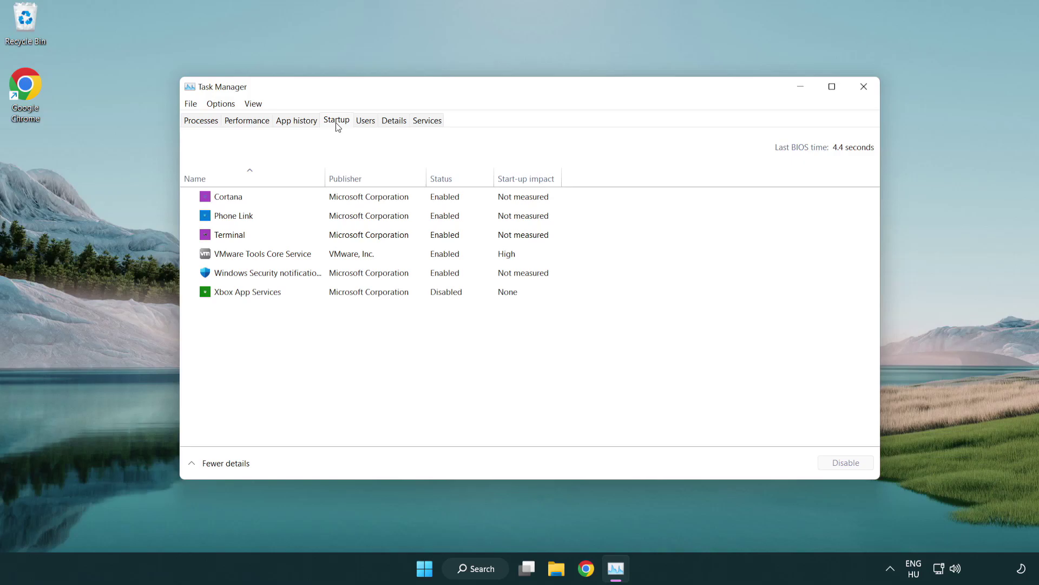
click(342, 236)
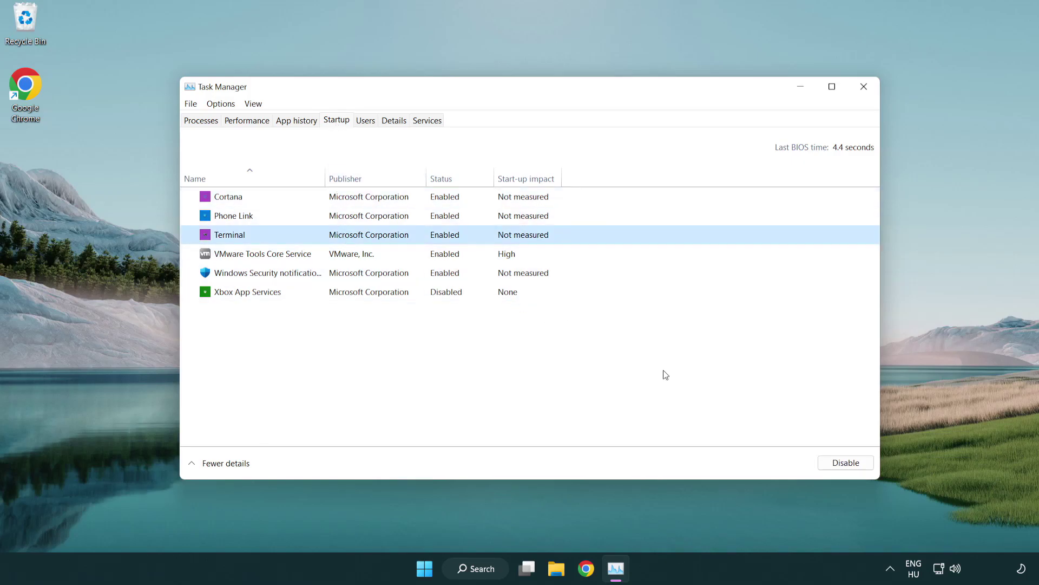
click(834, 463)
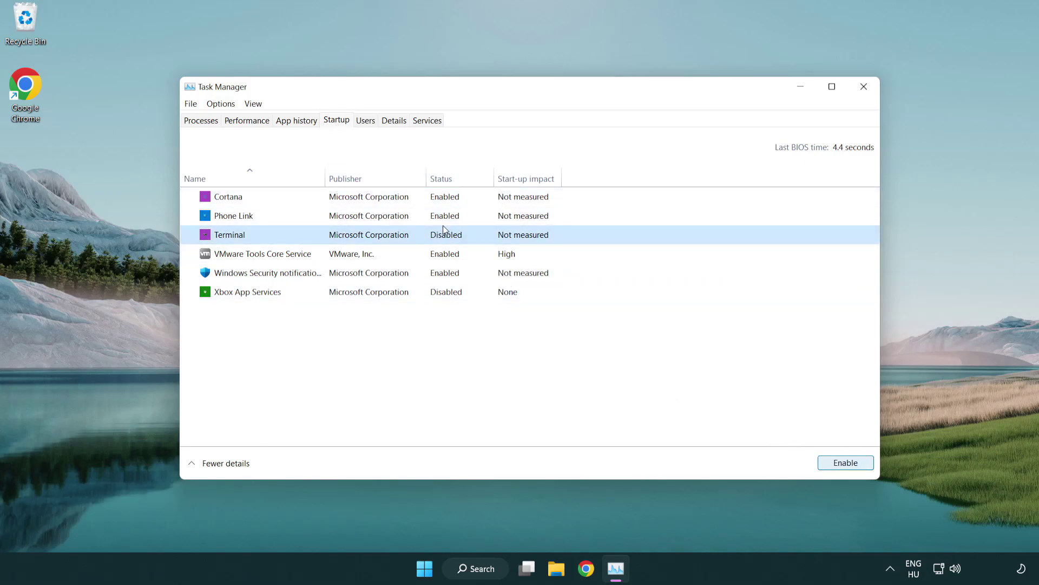
click(431, 216)
click(846, 463)
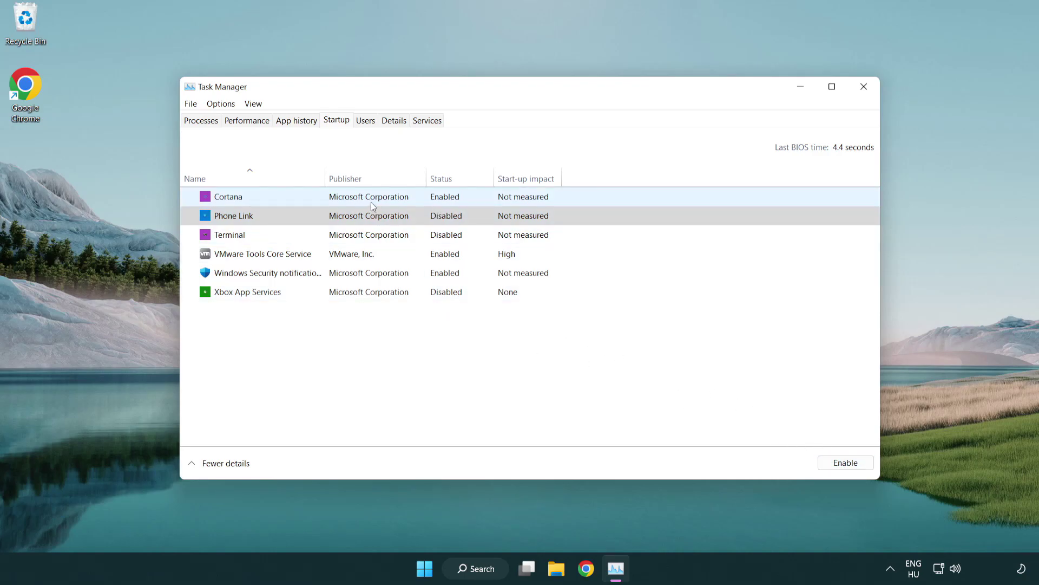
Disable the Cortana and Windows Security notification startup apps, and close Task Manager
click(372, 202)
click(835, 461)
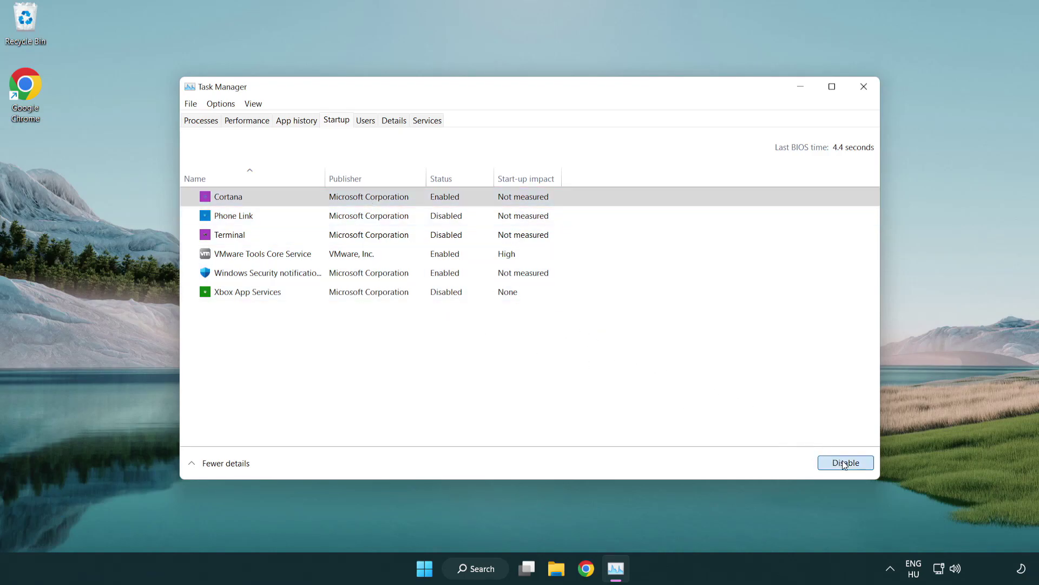
click(495, 277)
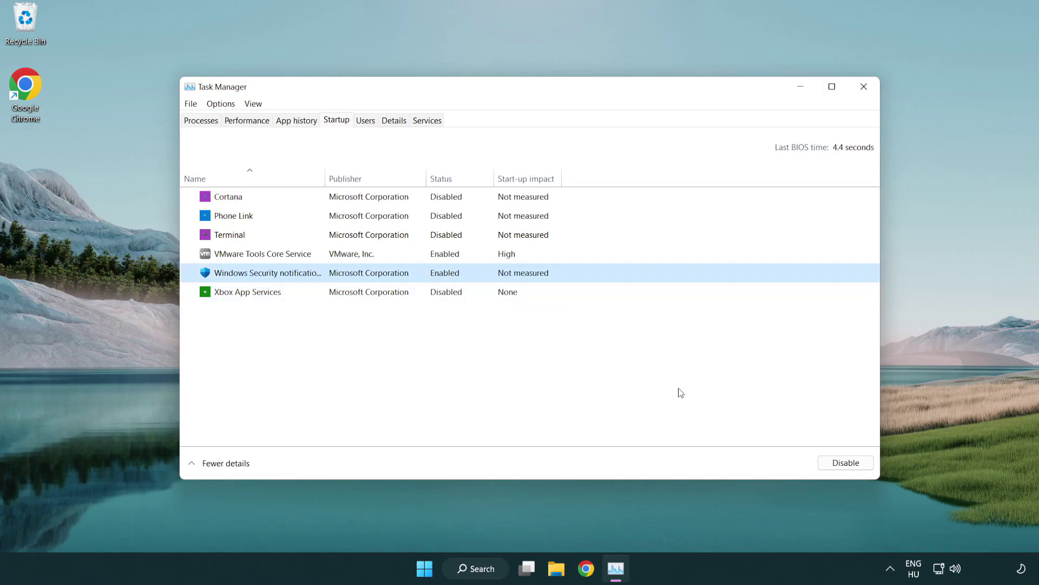
click(837, 462)
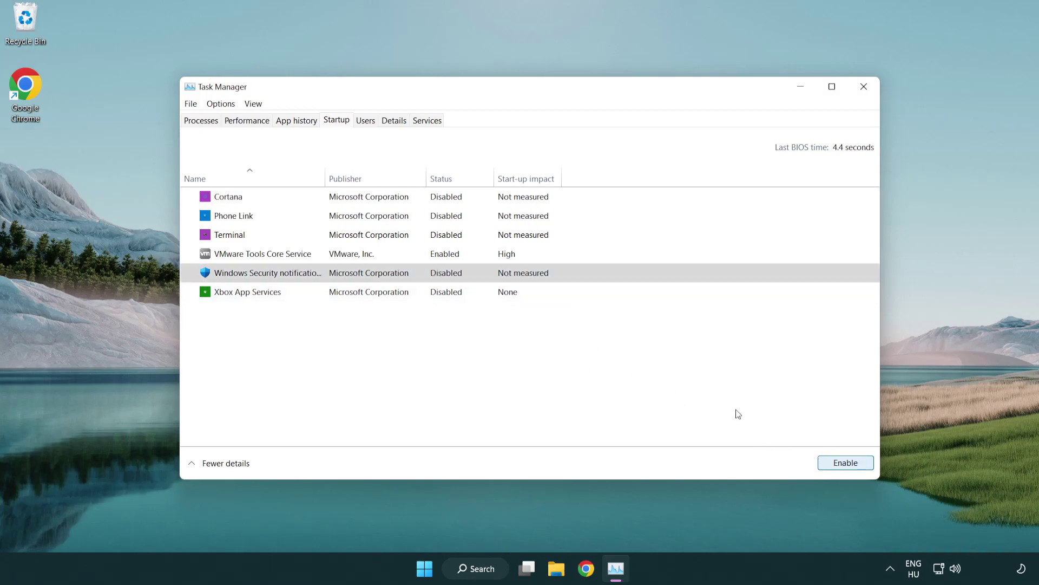
click(866, 91)
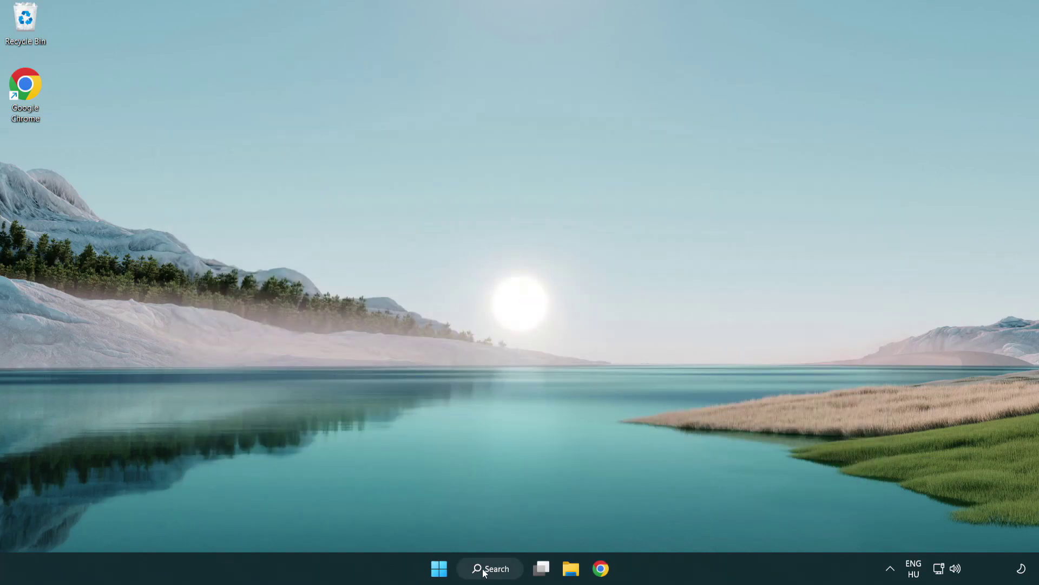
Search Windows for "security" and open the Windows Security app
click(493, 571)
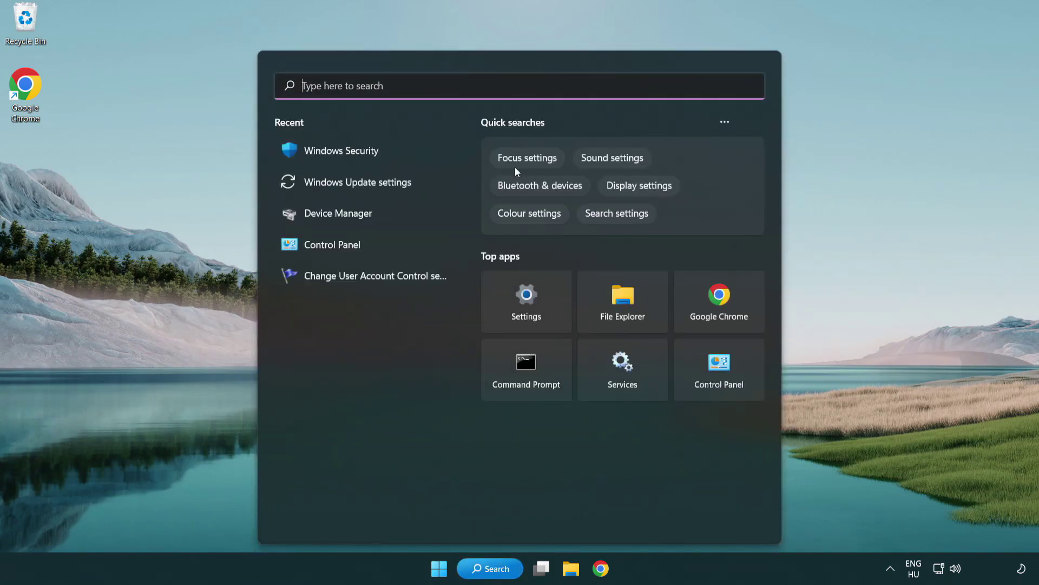
text(sec)
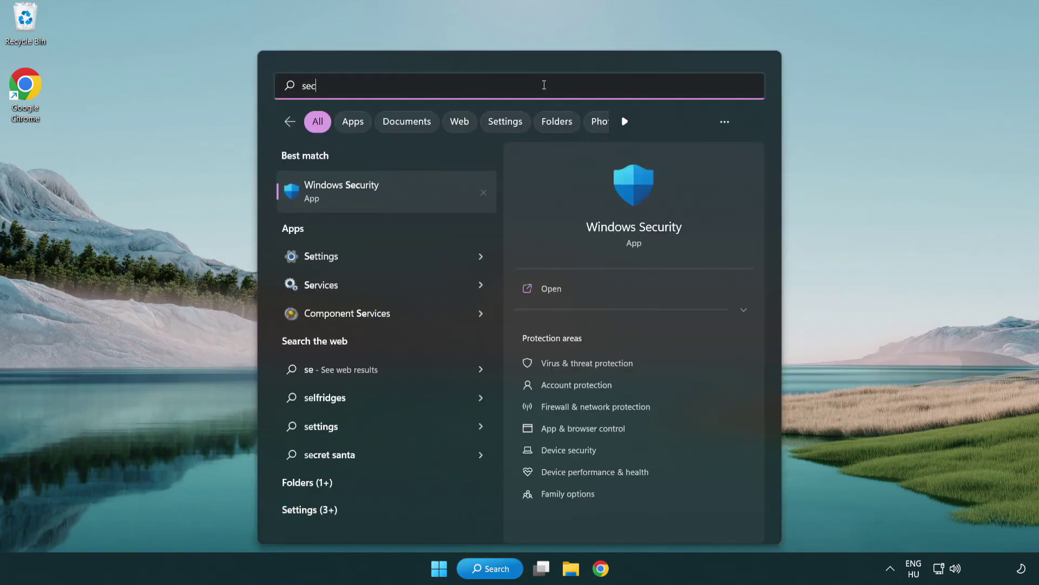
text(uri)
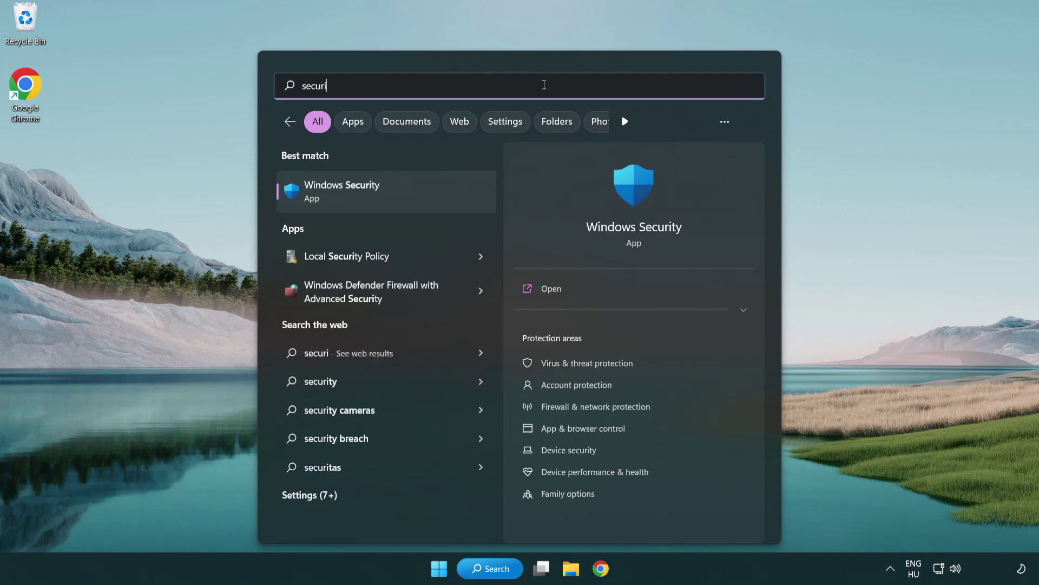
text(ty)
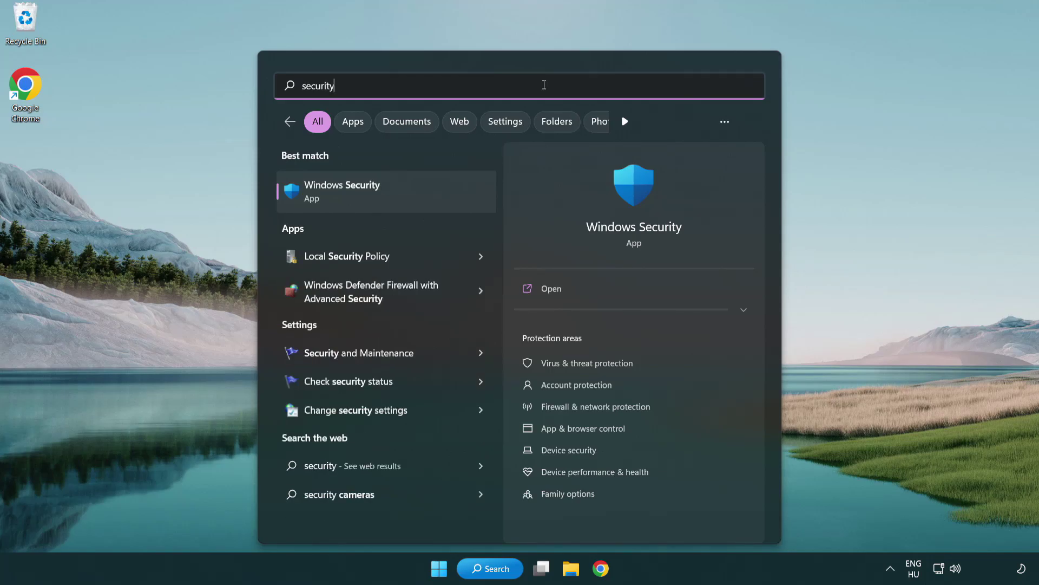
click(425, 197)
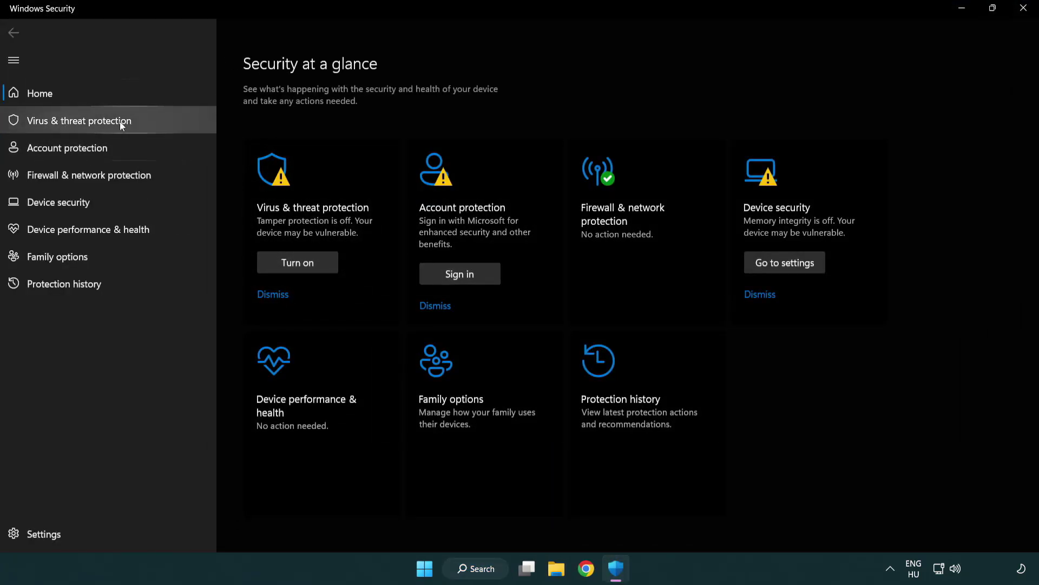
Open the Microsoft Defender Antivirus exclusions page from the virus and threat protection settings
click(157, 125)
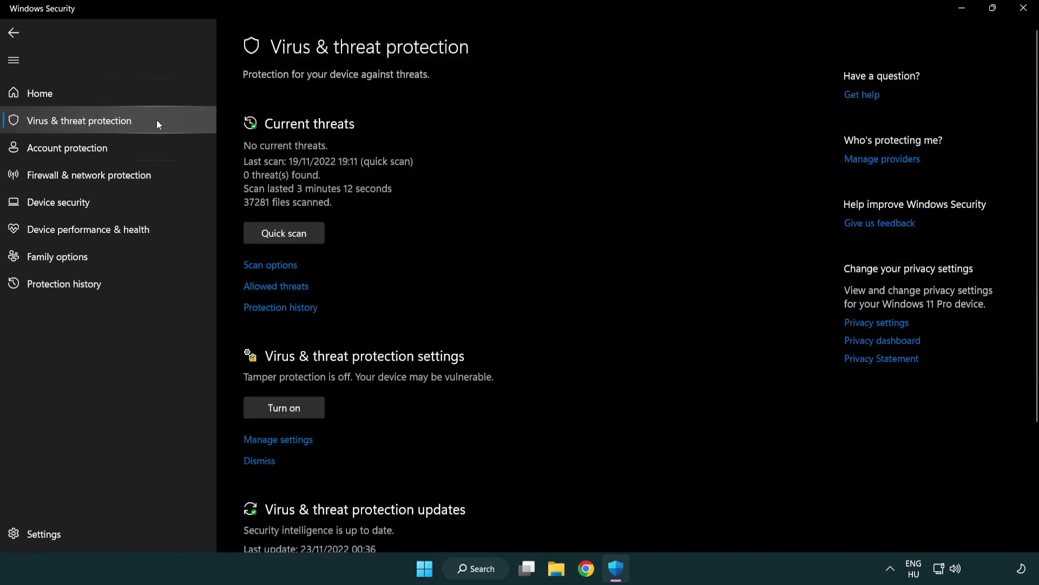
scroll(300, 222, down, 2)
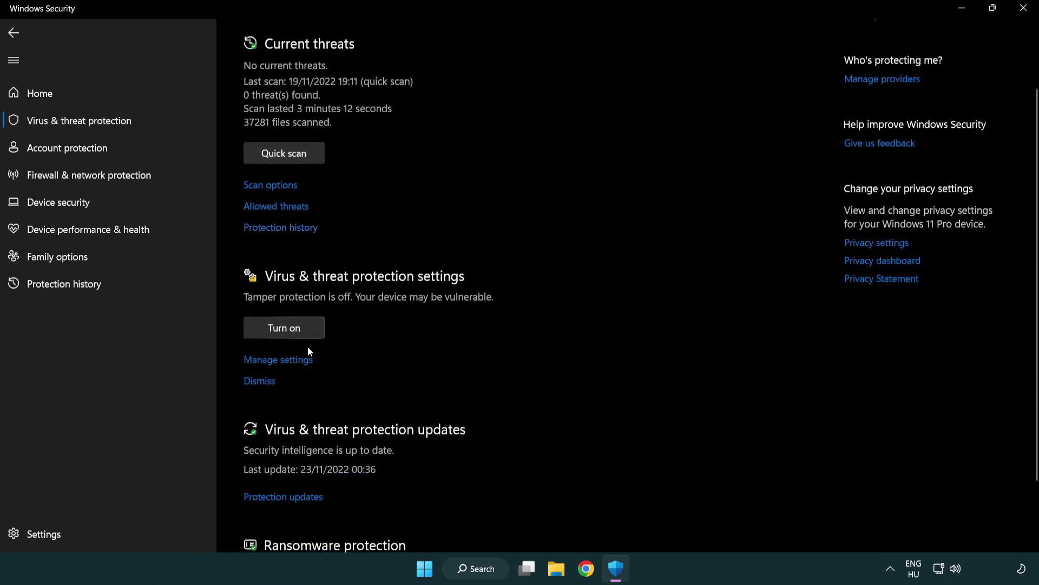
click(277, 360)
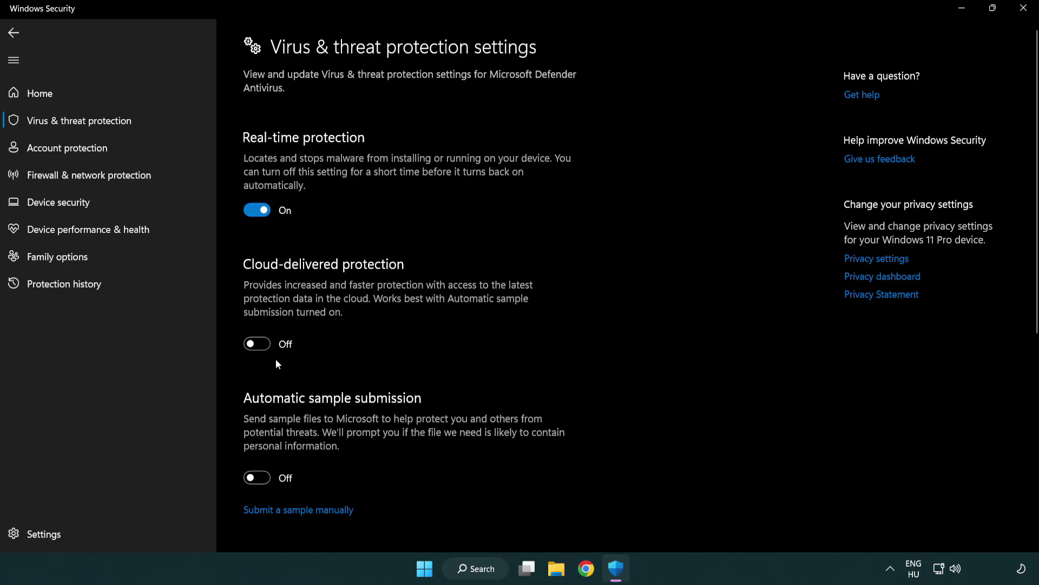
scroll(276, 361, down, 6)
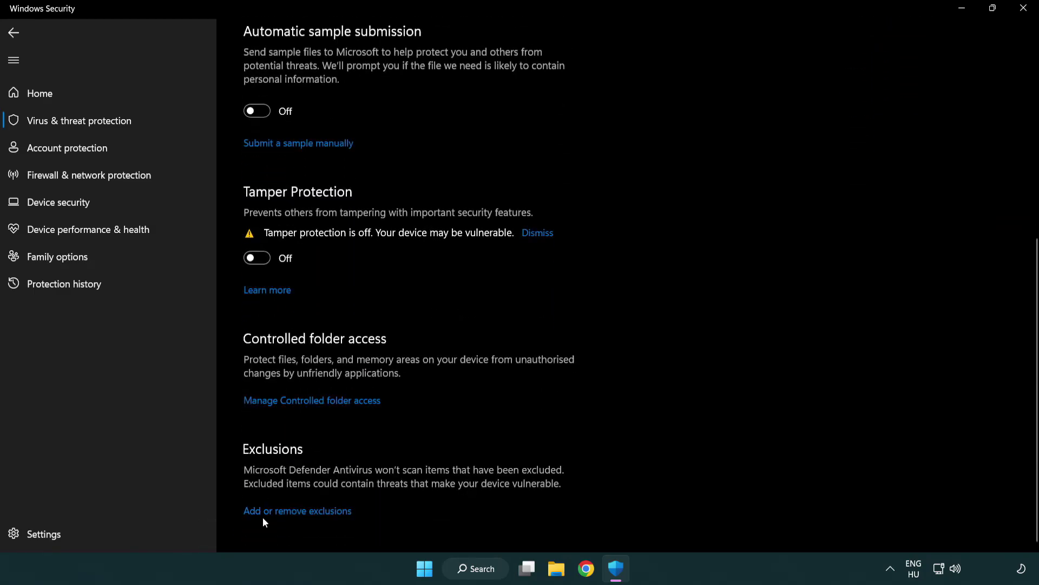
click(302, 514)
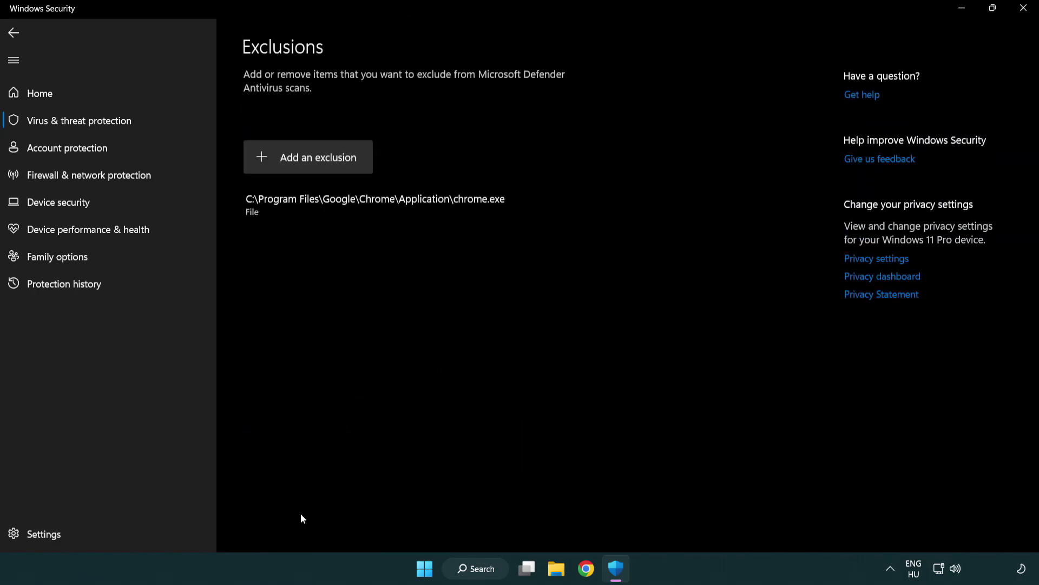
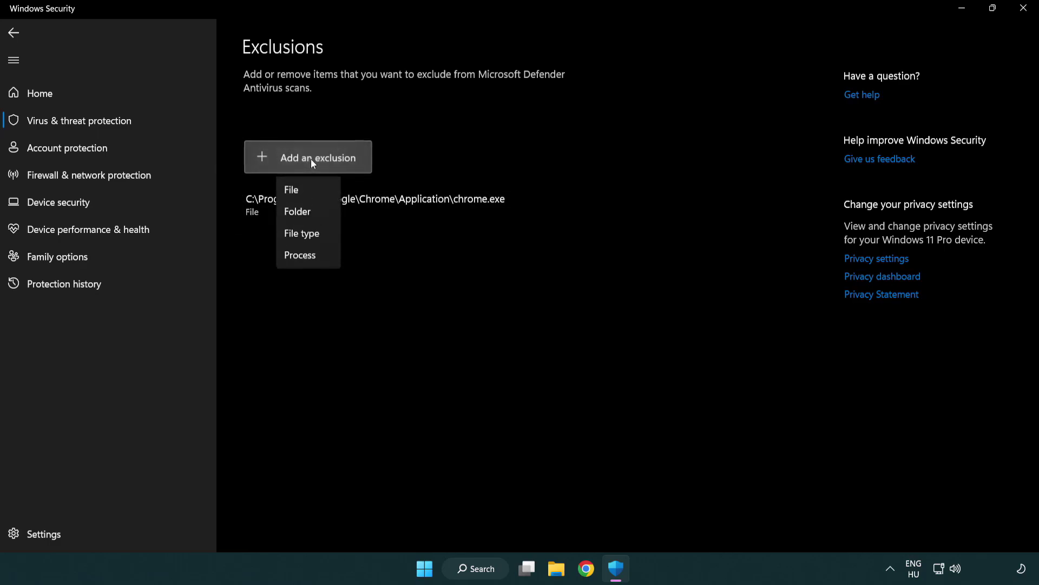
Add the NOT WORKING APP shortcut from its folder in Program Files (x86) as a file exclusion, and close Windows Security
click(313, 194)
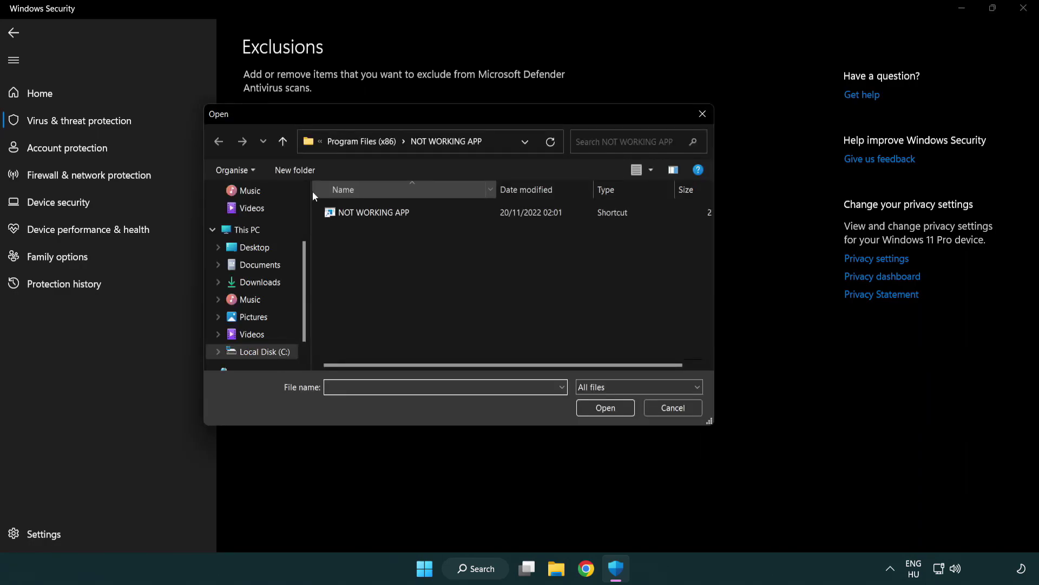
click(352, 146)
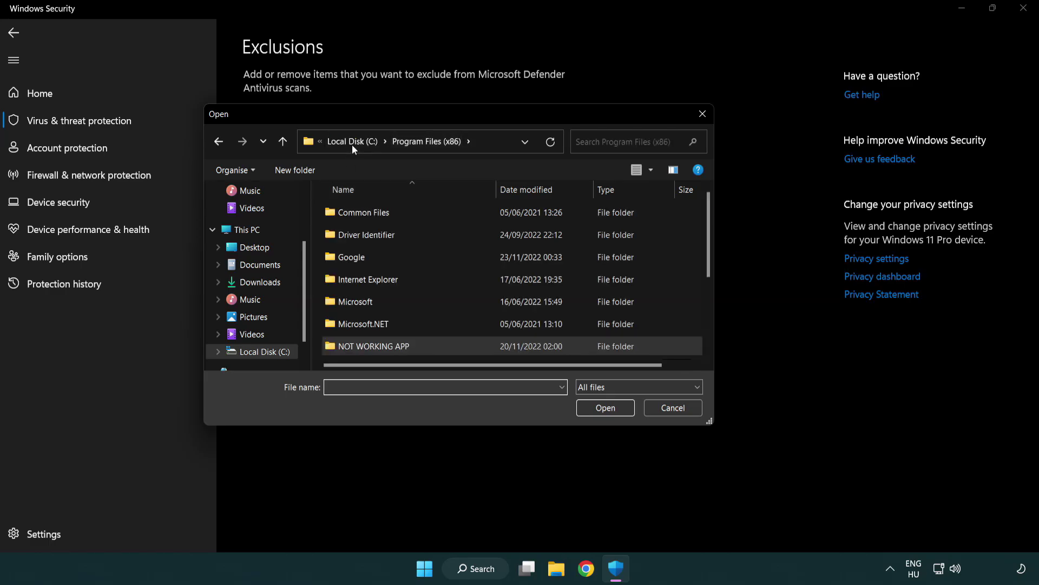
click(352, 144)
click(353, 145)
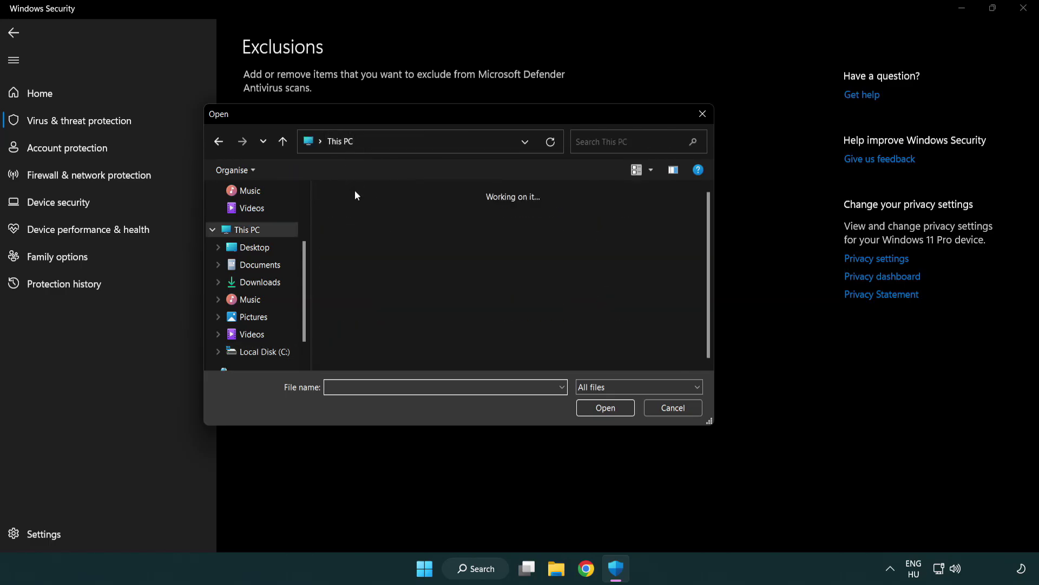
double_click(379, 359)
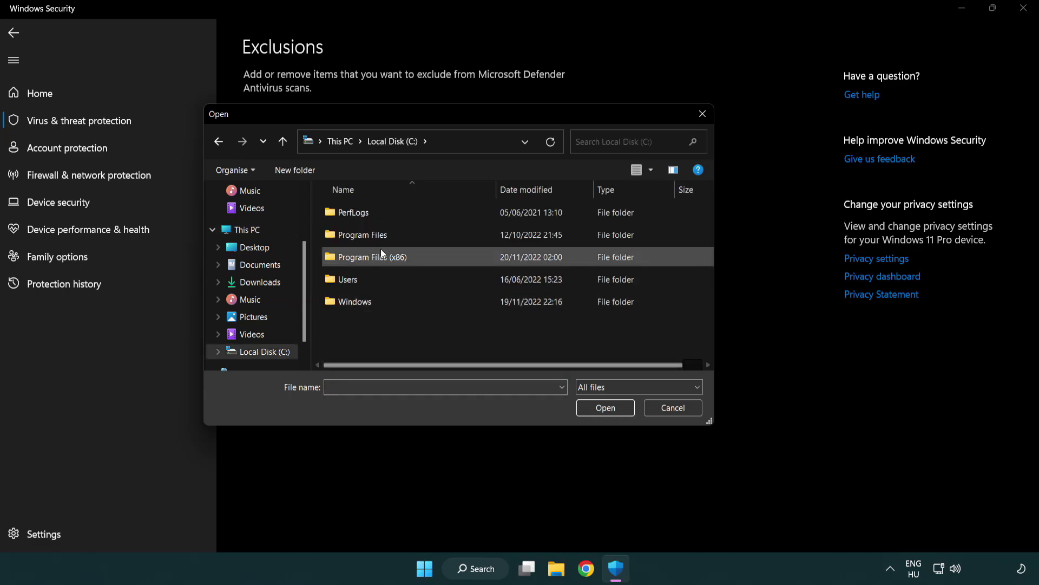
double_click(379, 255)
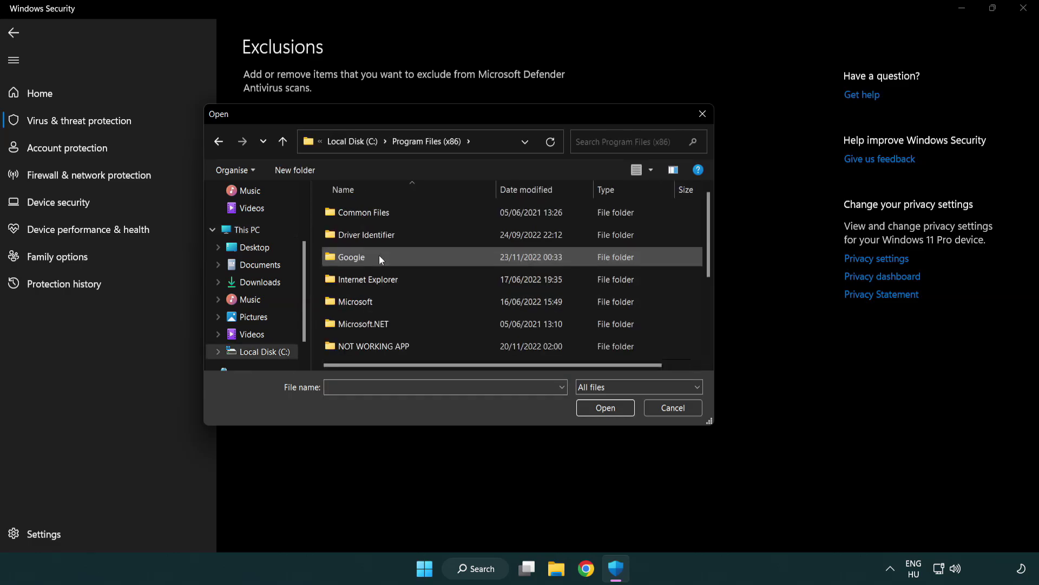
double_click(388, 347)
click(369, 212)
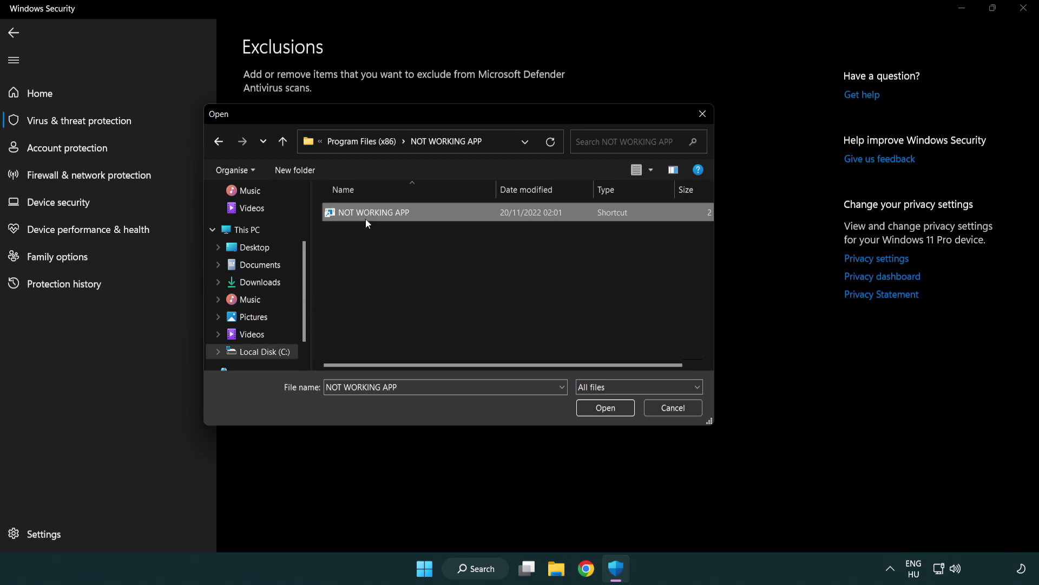
click(604, 408)
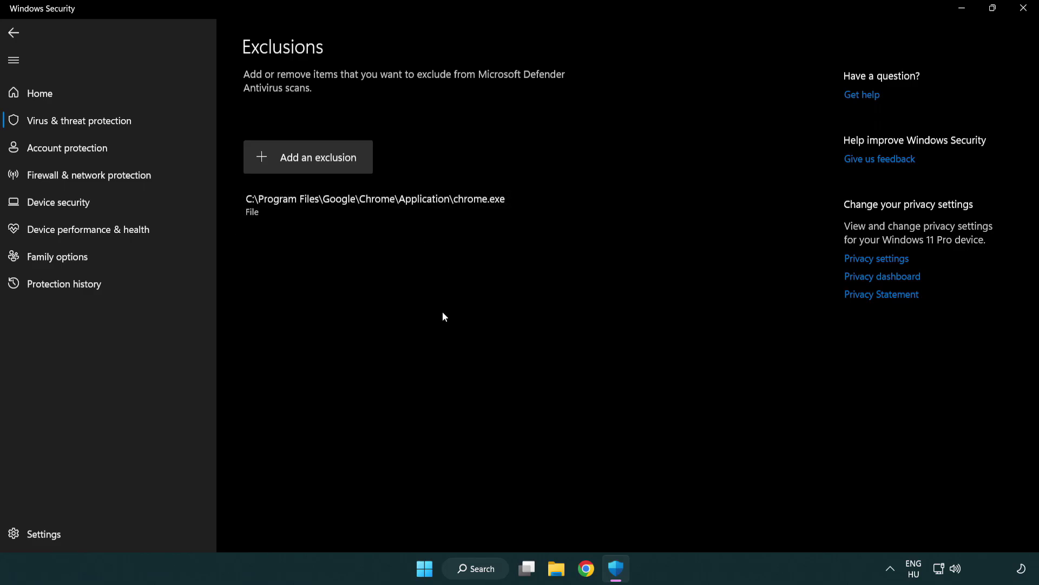
click(1024, 18)
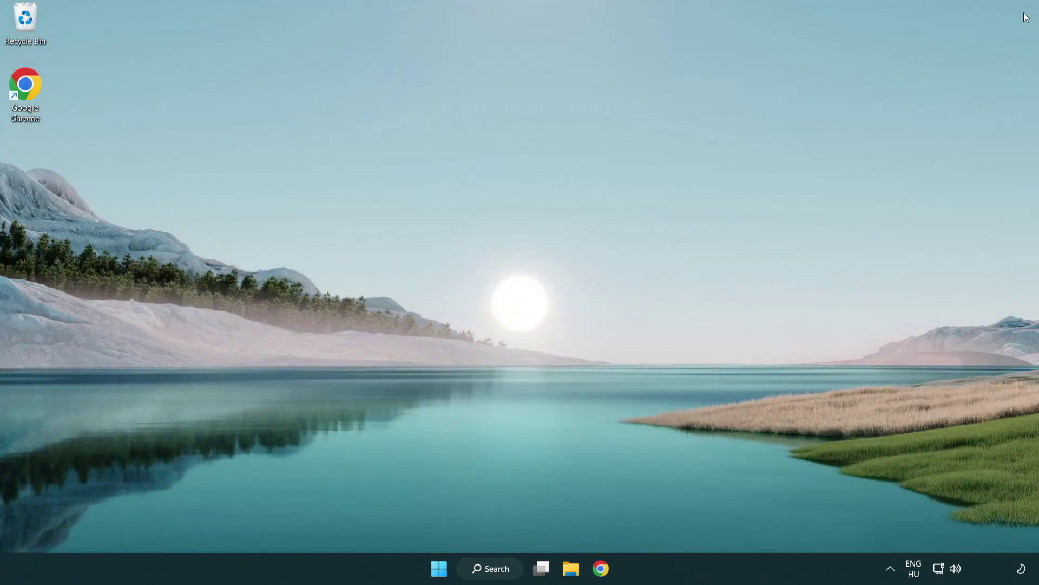
Open the computer's power options
click(439, 568)
click(692, 519)
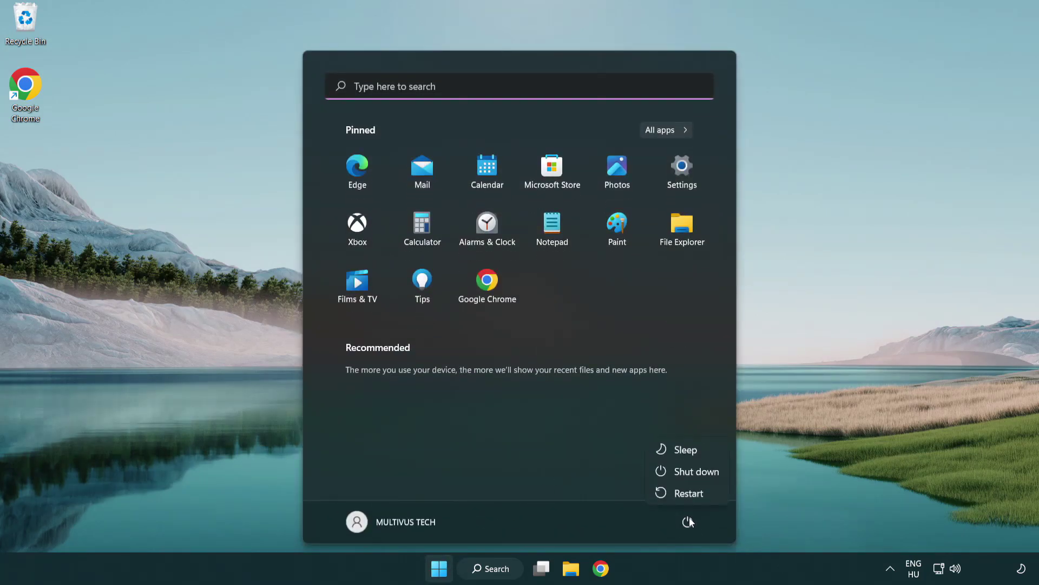